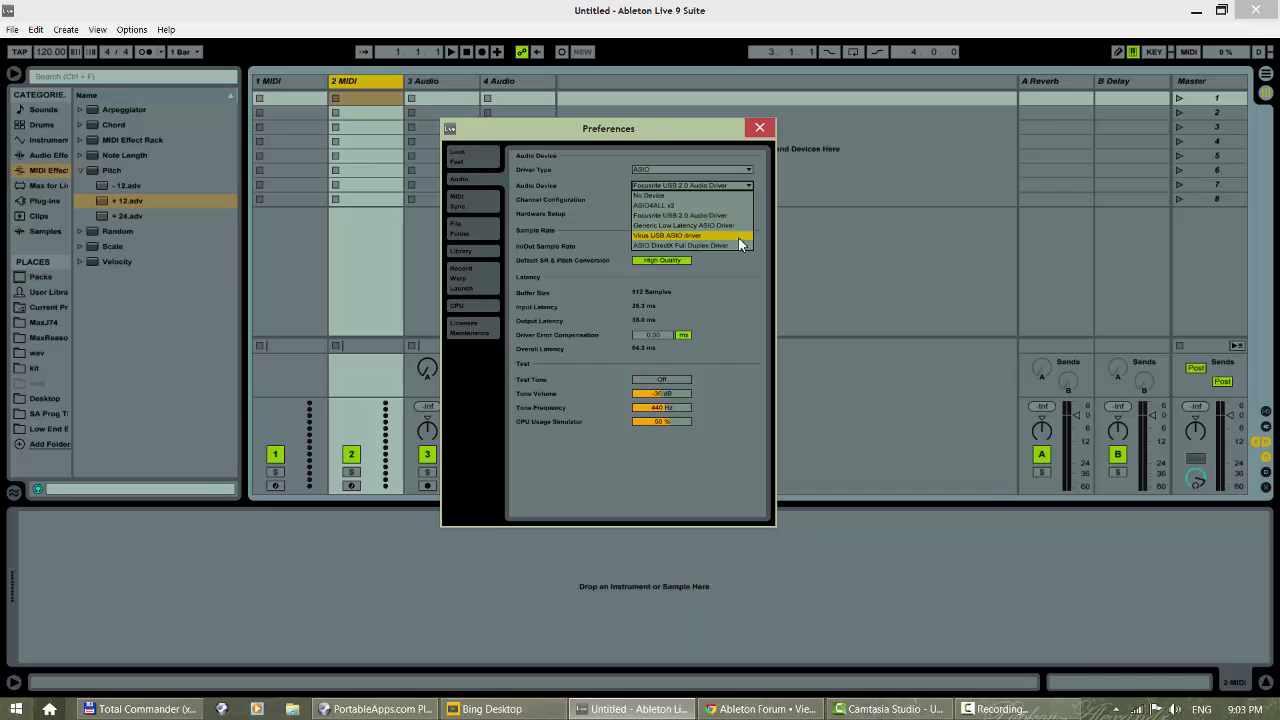
- Set the audio device to Generic Low Latency ASIO Driver, accept its hardware settings and close the preferences
click(743, 224)
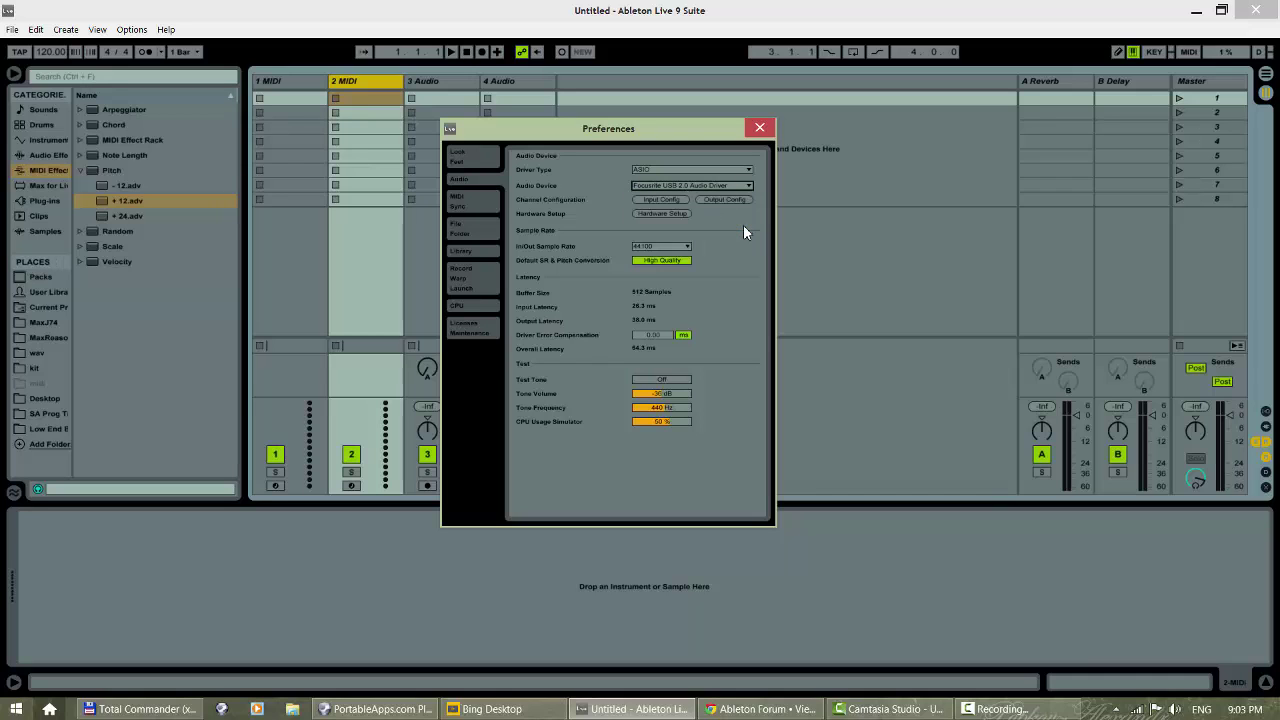
click(672, 214)
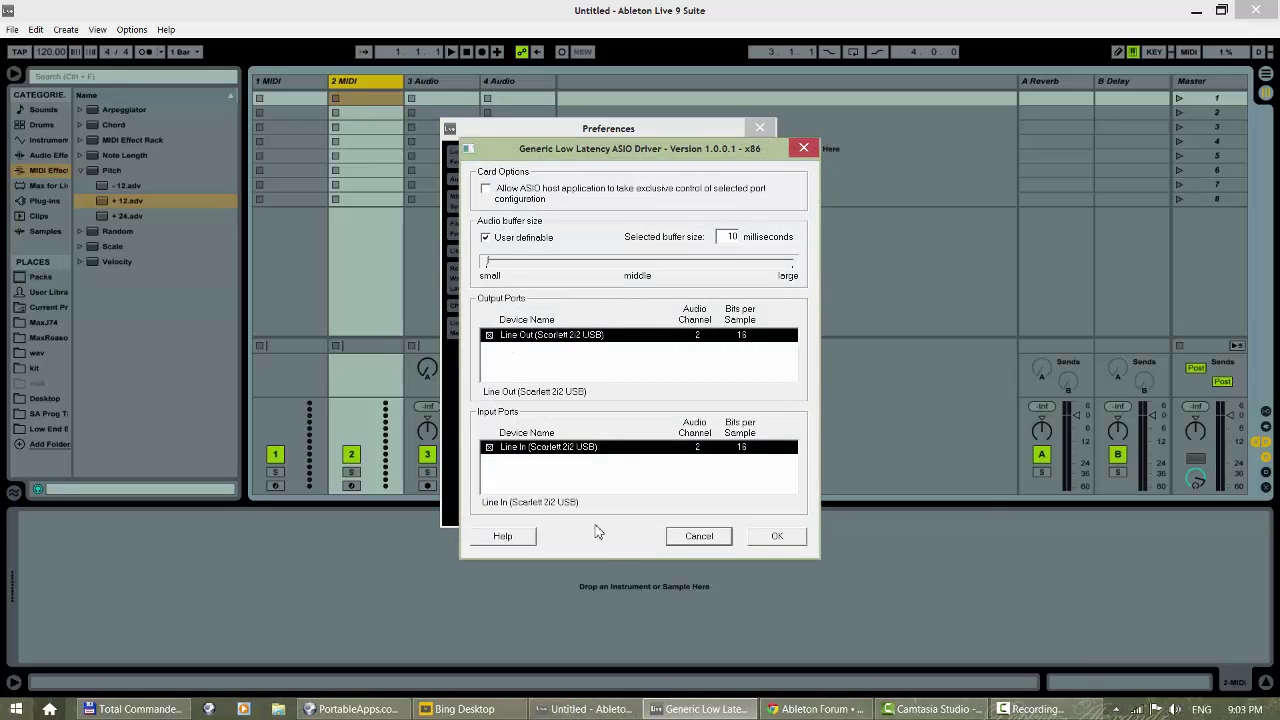
click(775, 538)
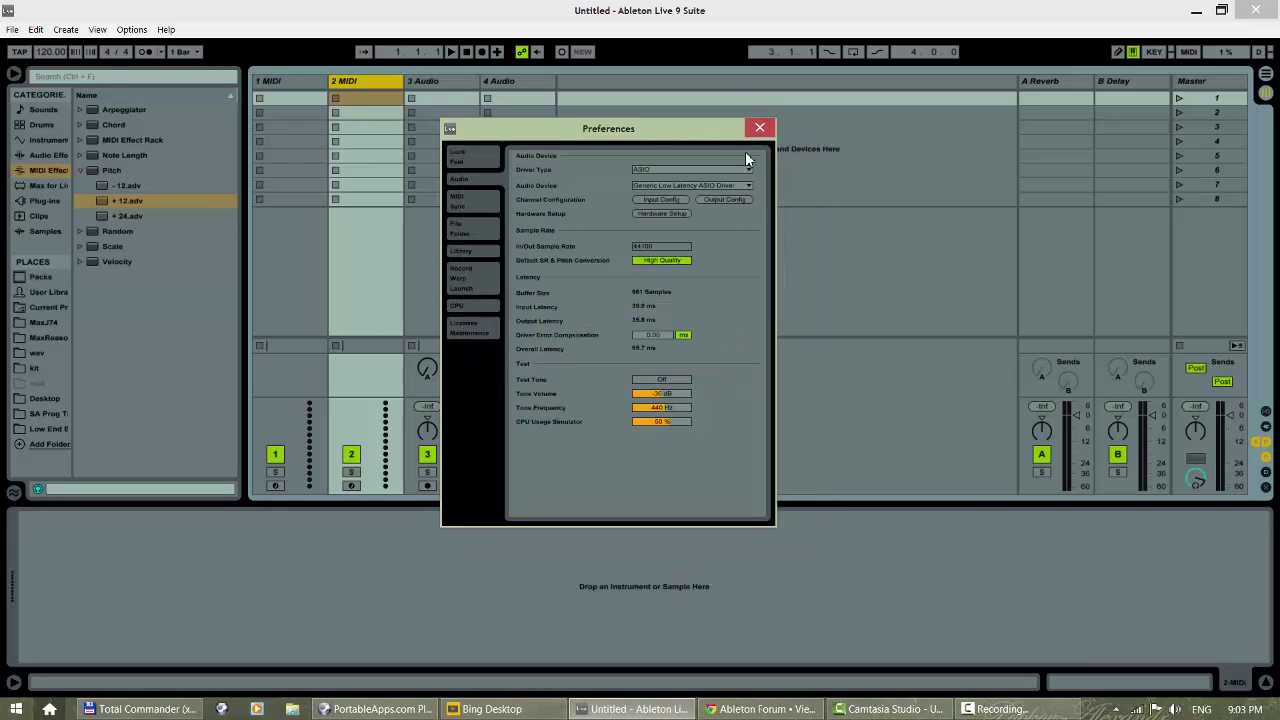
click(757, 129)
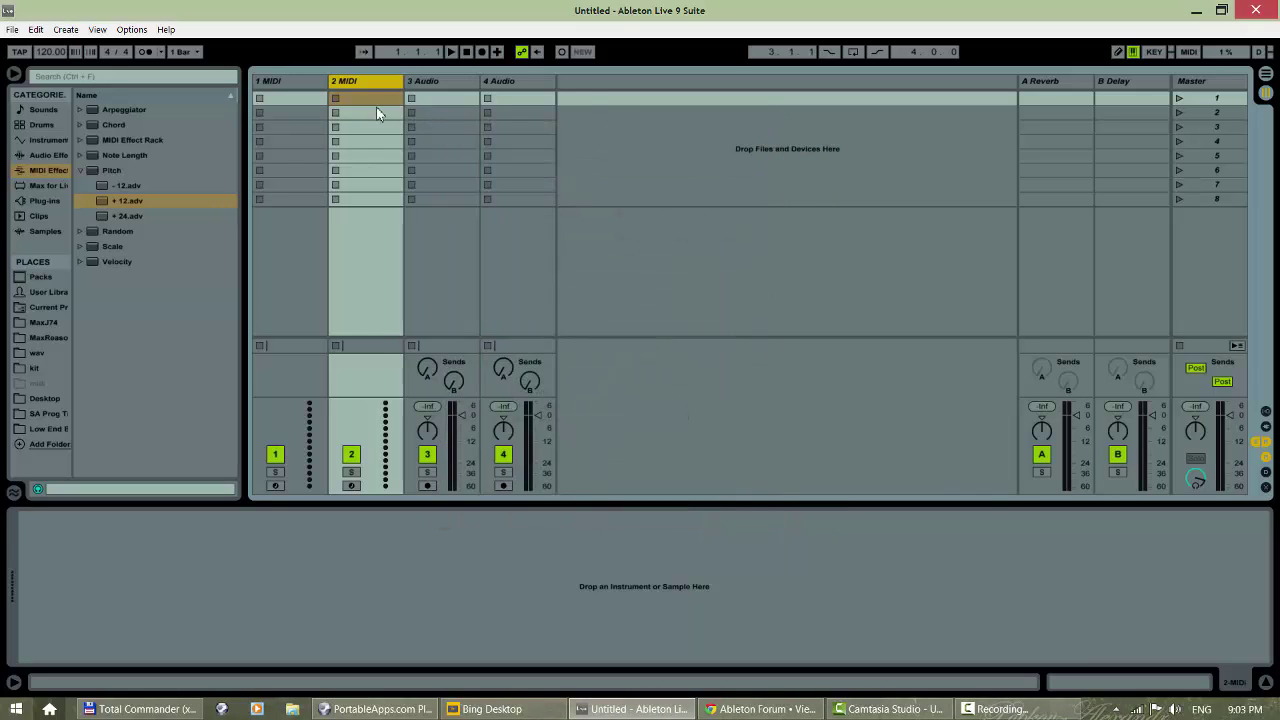
- Delete the two audio tracks, 3 Audio and 4 Audio
click(435, 97)
shift+click(510, 81)
right_click(516, 80)
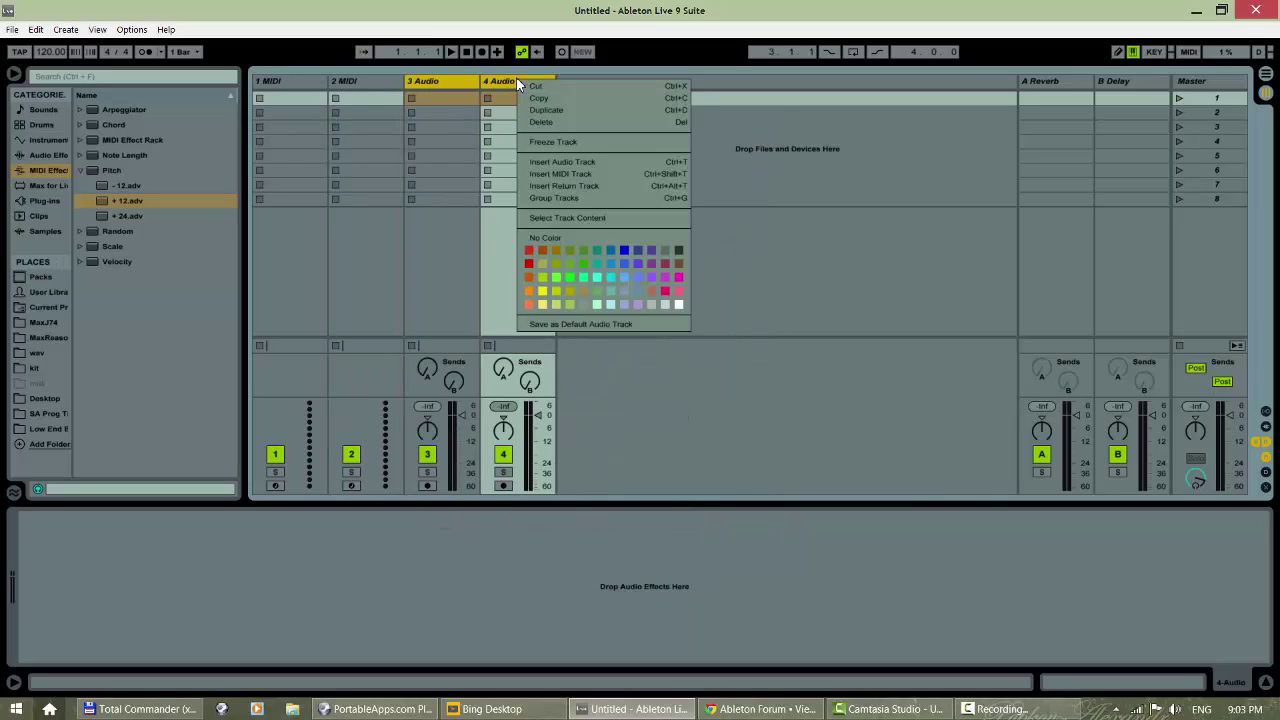
click(562, 121)
- Create a clip in the first slot of track 1 MIDI with a sixteenth-long C3 note on each of the four beats
double_click(284, 99)
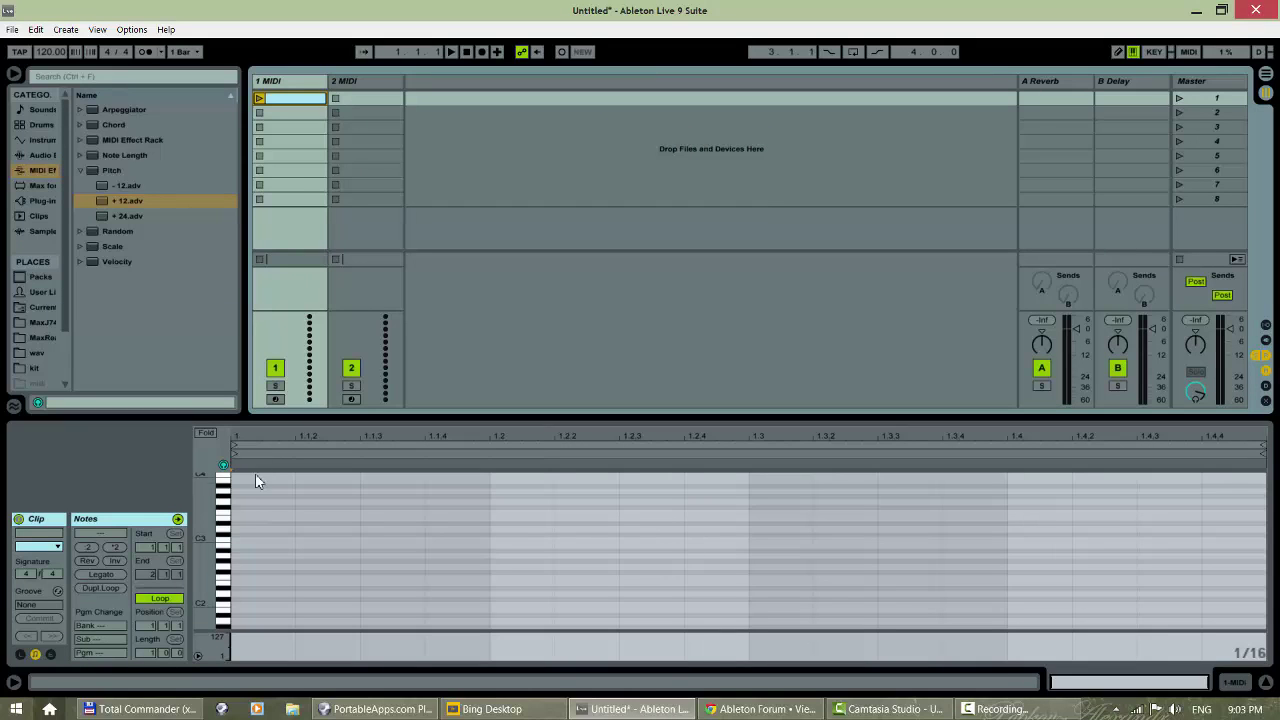
double_click(240, 541)
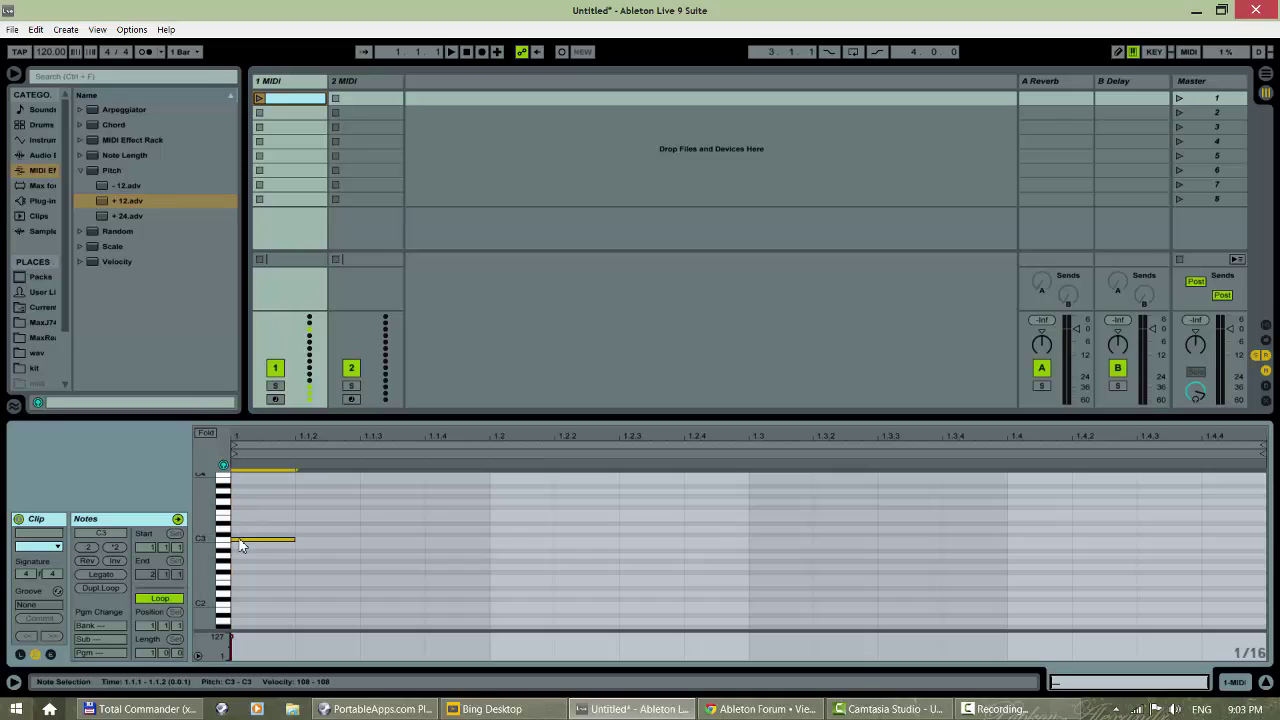
double_click(497, 541)
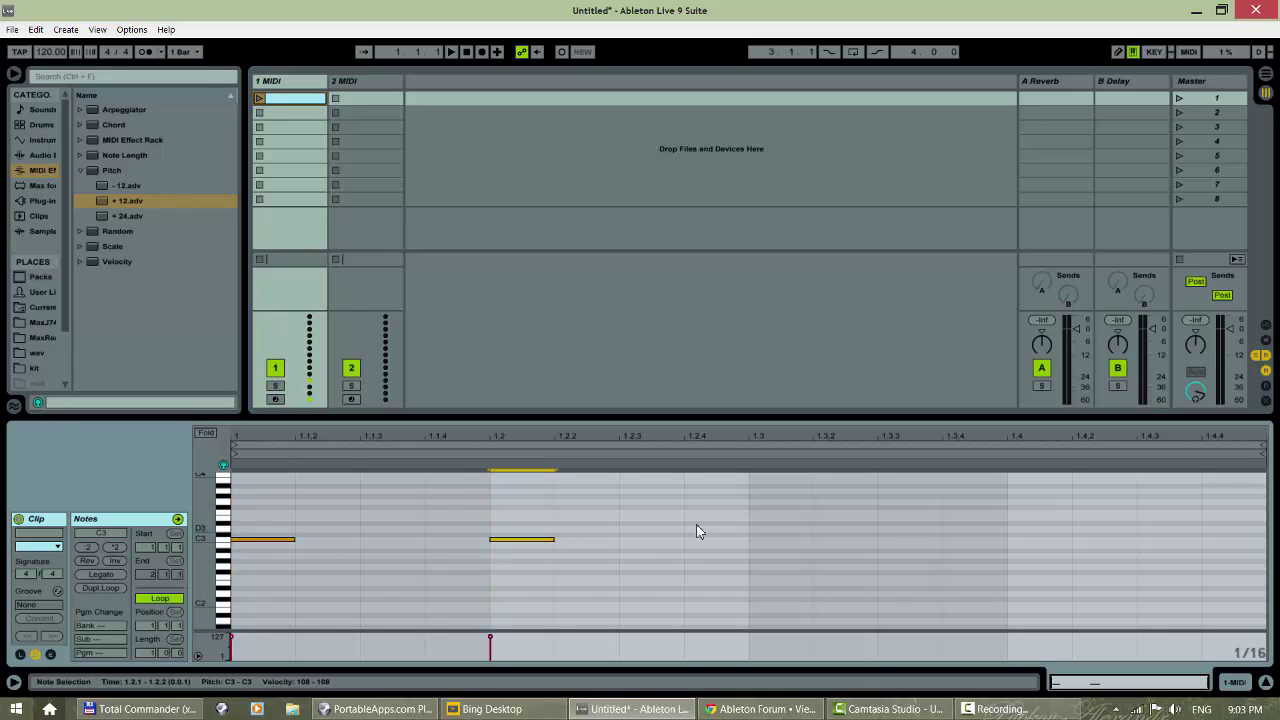
double_click(756, 540)
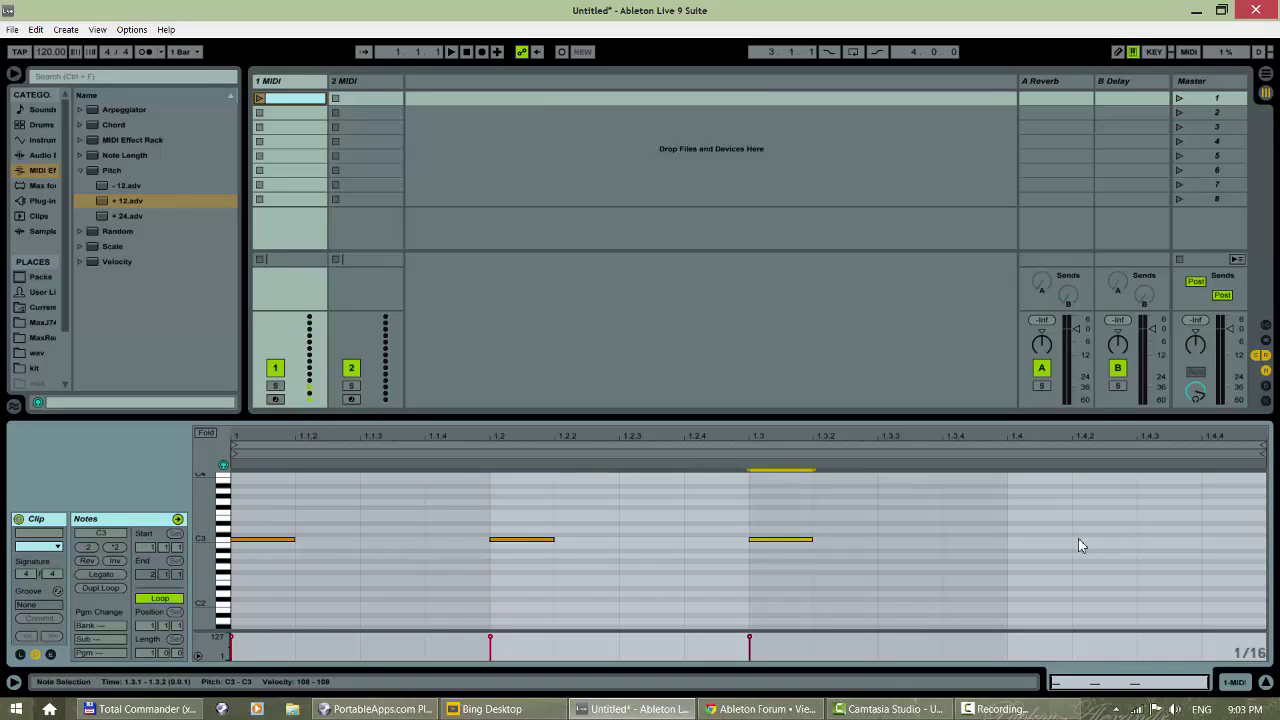
double_click(1022, 540)
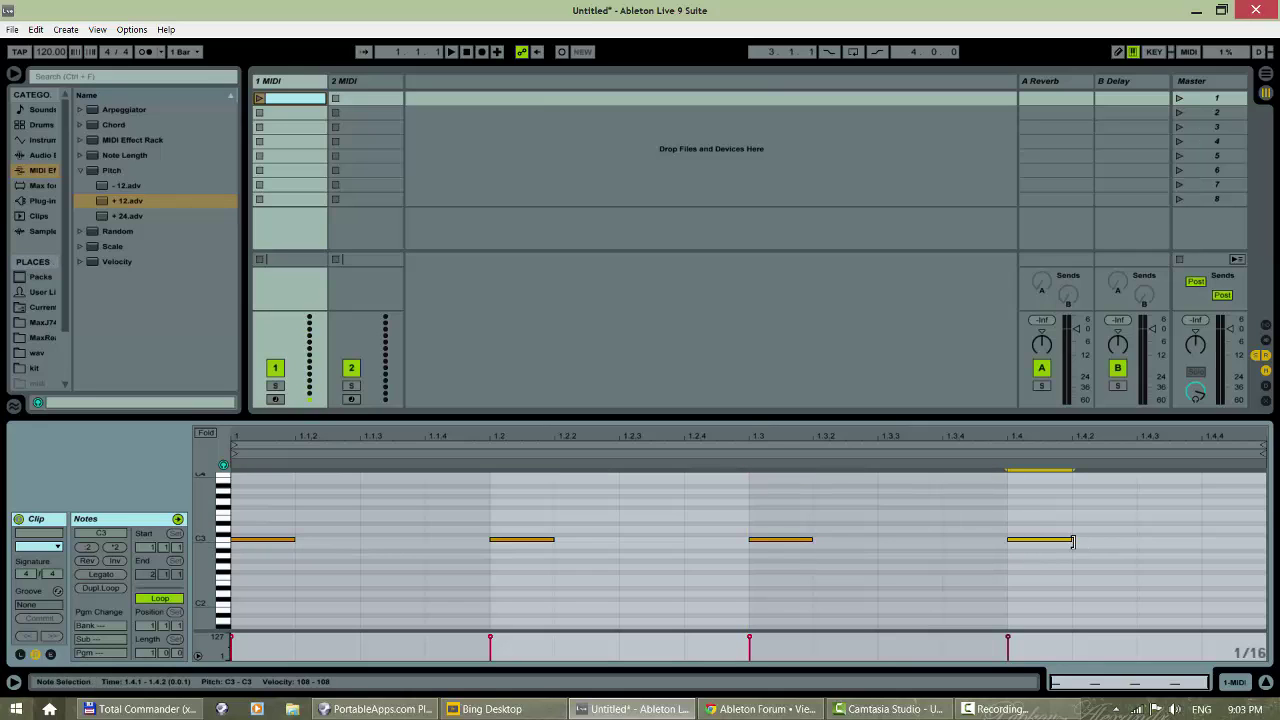
scroll(208, 530, up, 2)
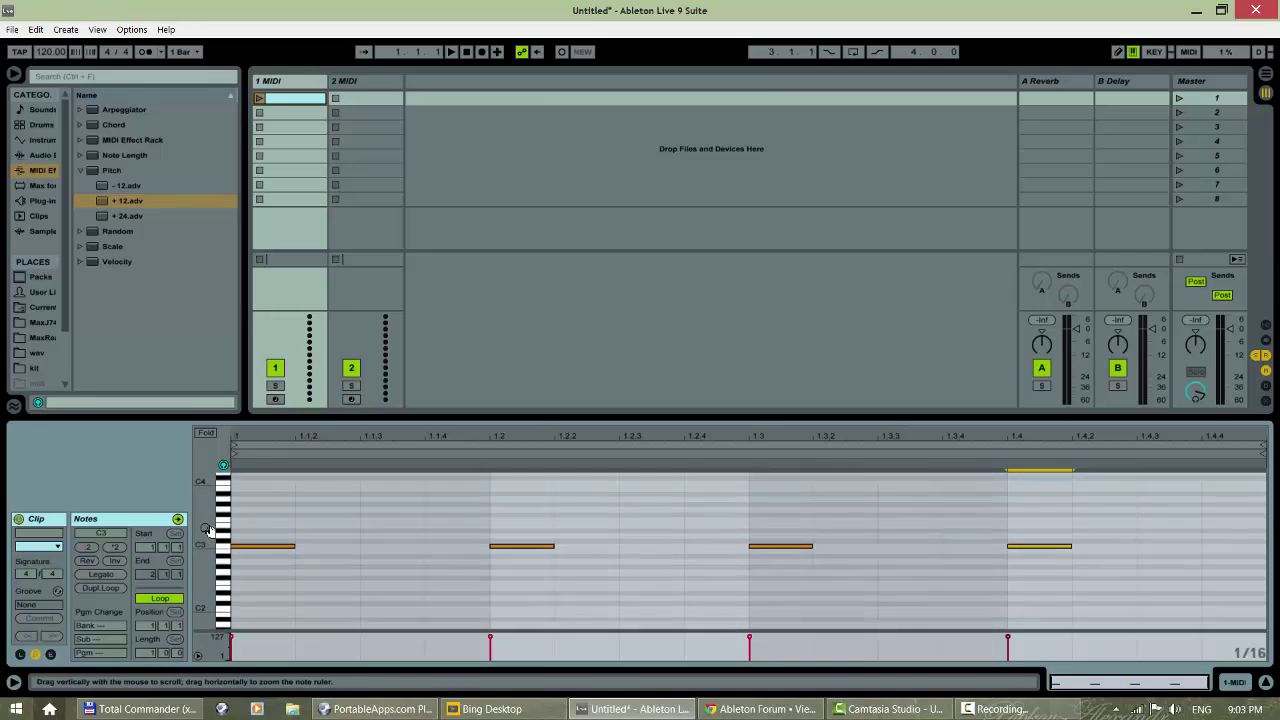
drag(208, 530, 270, 535)
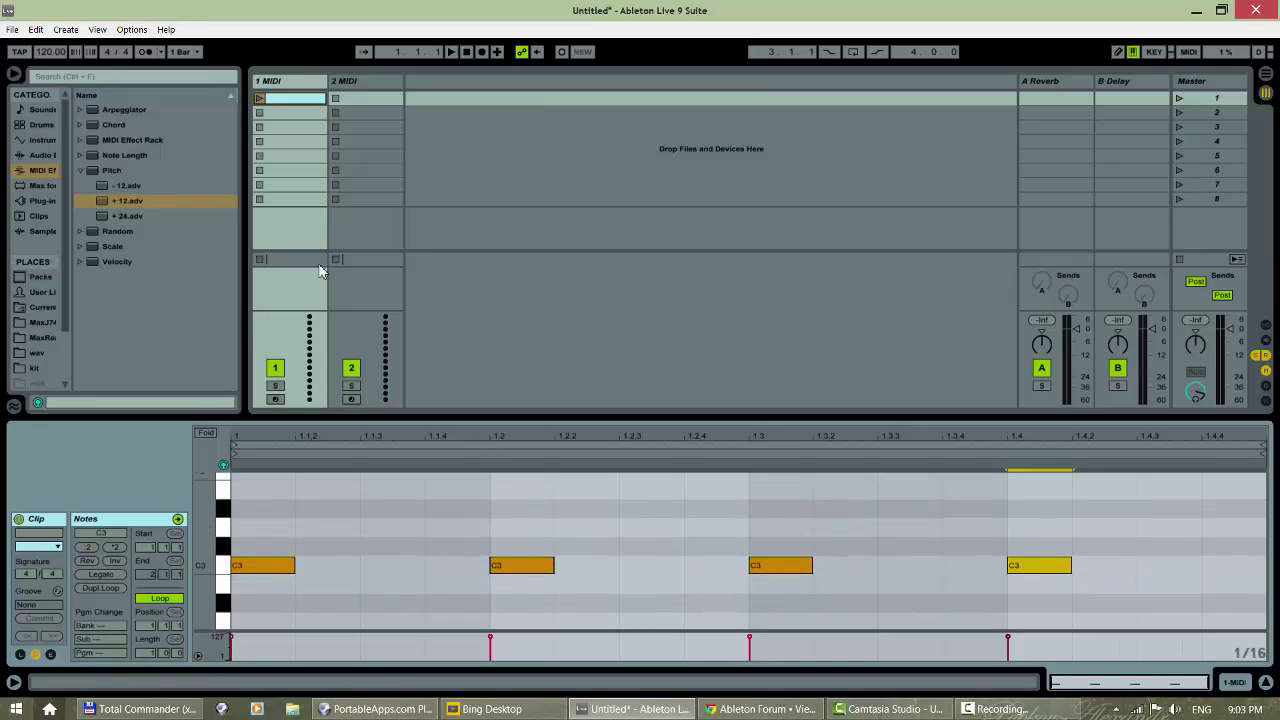
- Search the plug-ins for "nex" and load the Nexus instrument onto the second MIDI track
click(350, 97)
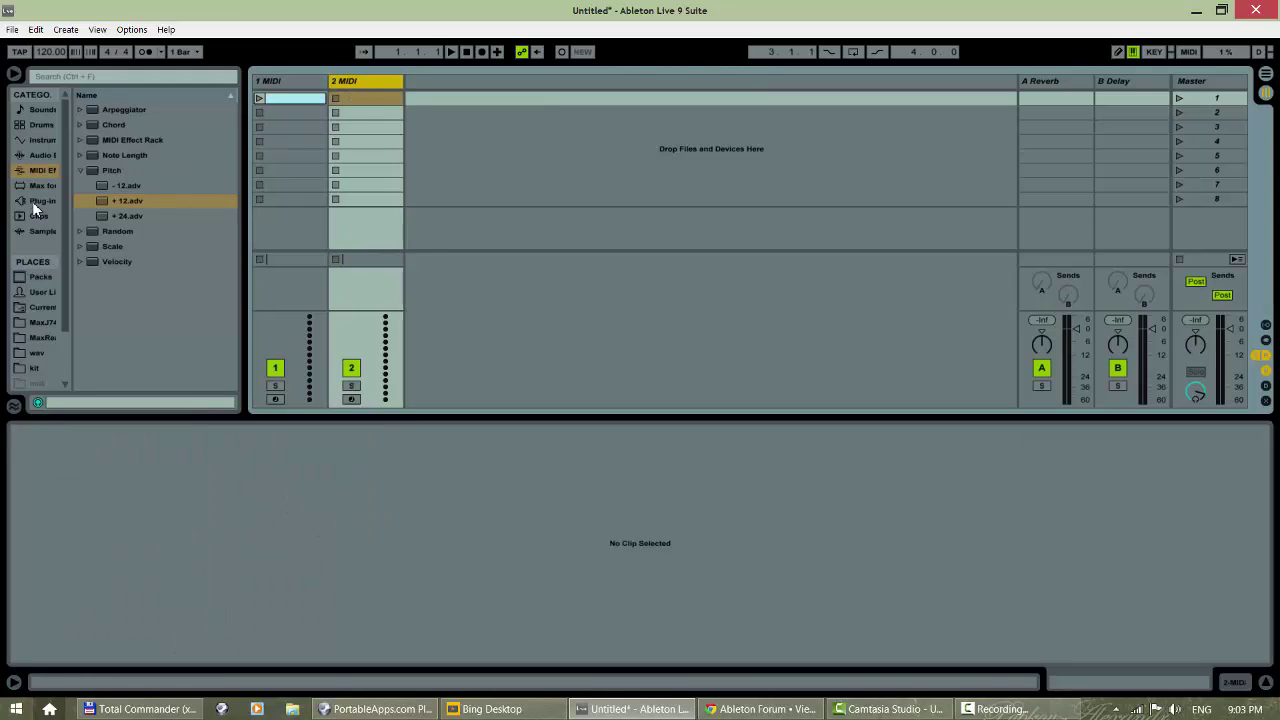
click(107, 76)
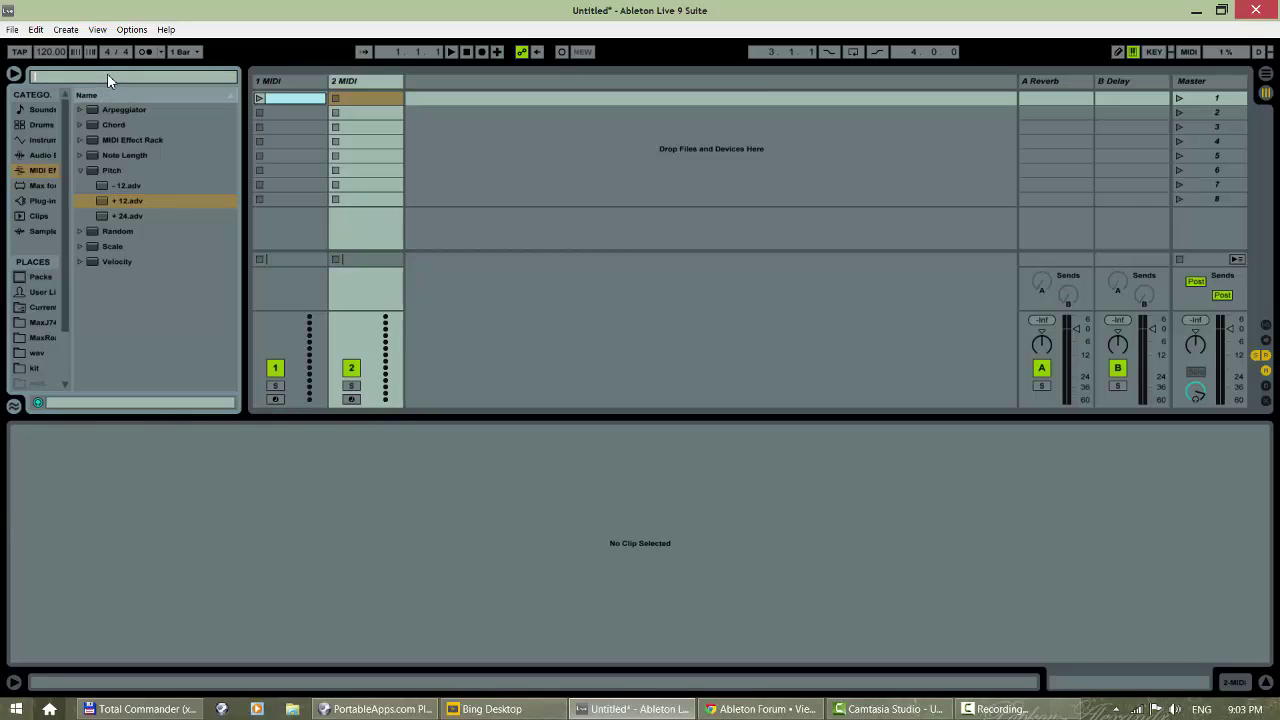
text(nex)
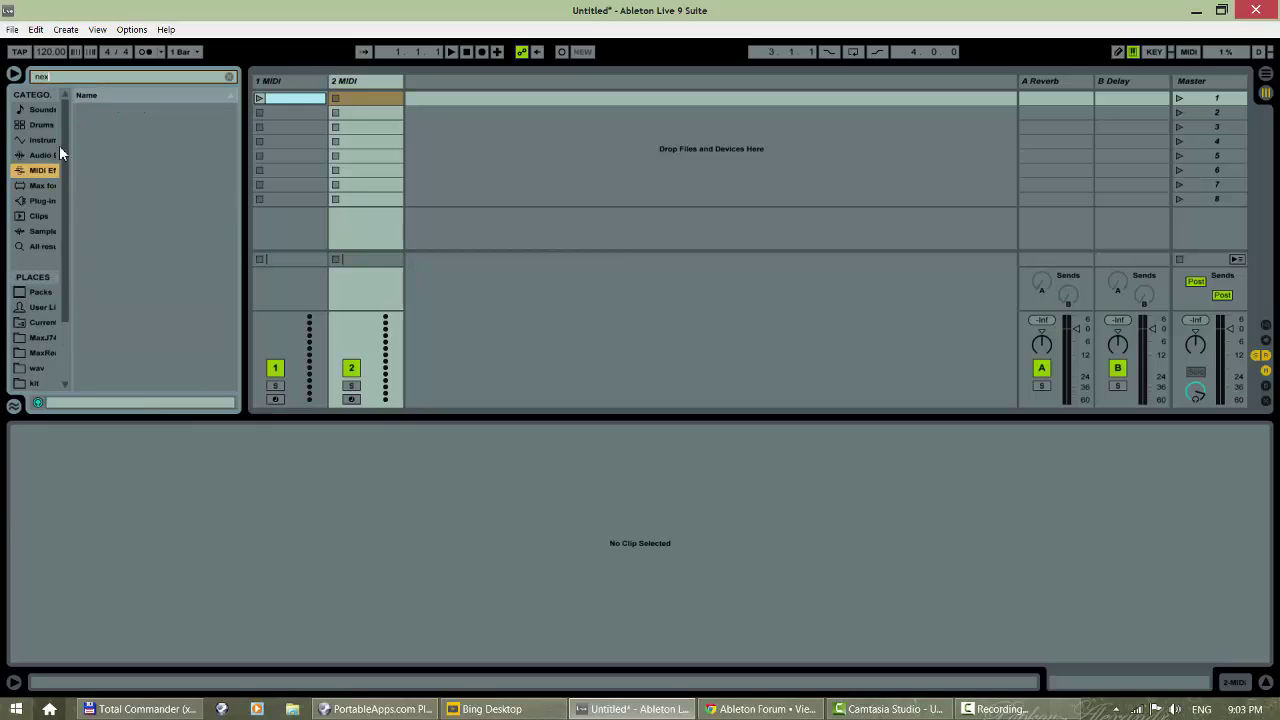
click(30, 186)
click(41, 201)
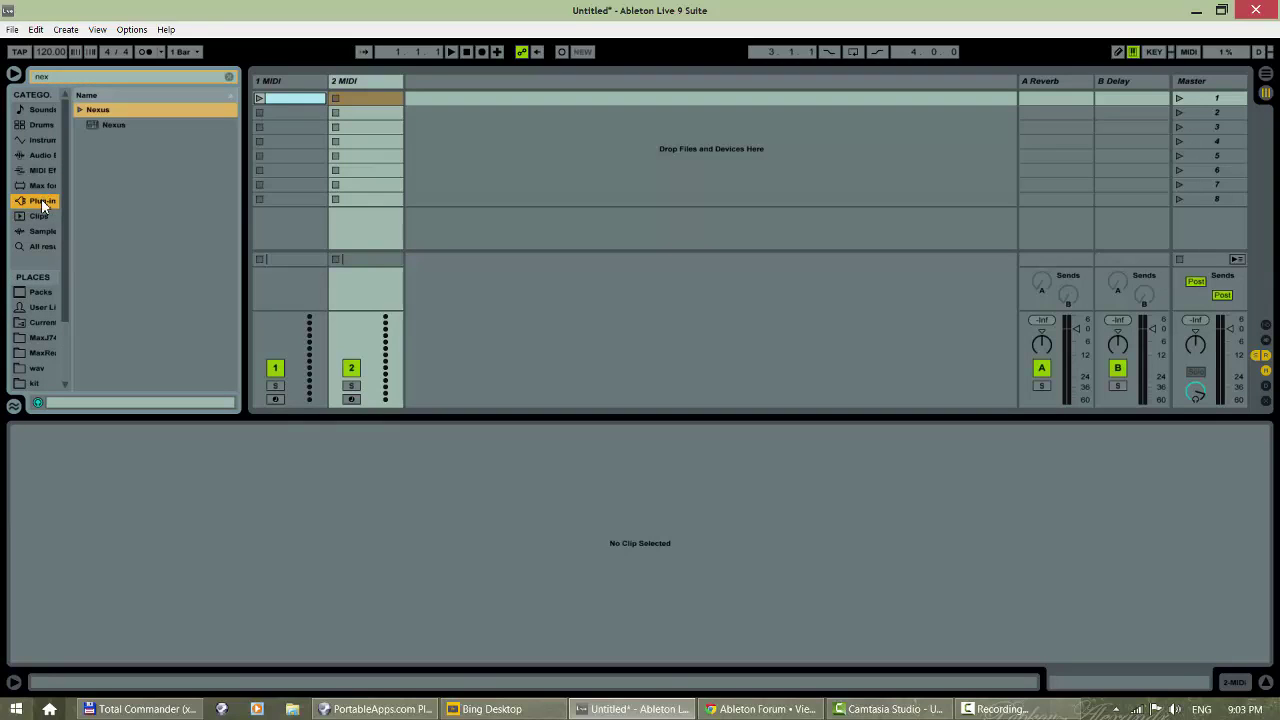
click(110, 126)
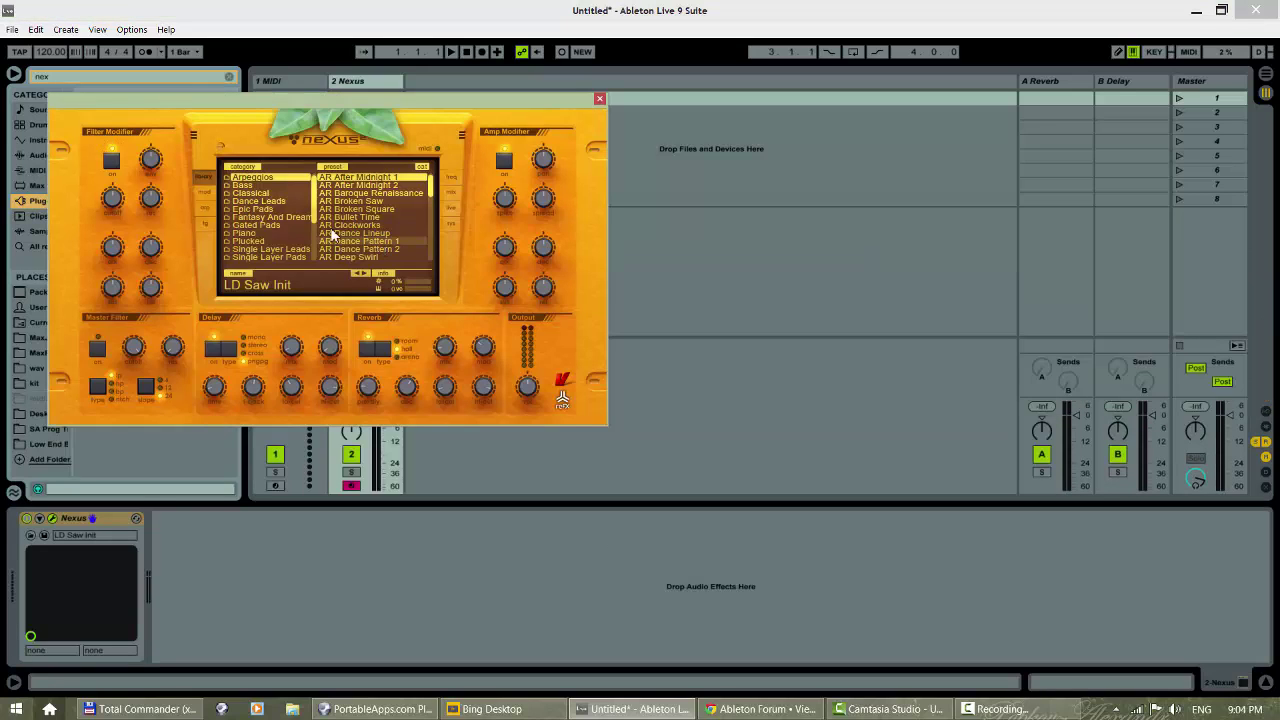
- Load the Piano preset PN Ballad Grand Piano in Nexus and close the plug-in window
click(271, 234)
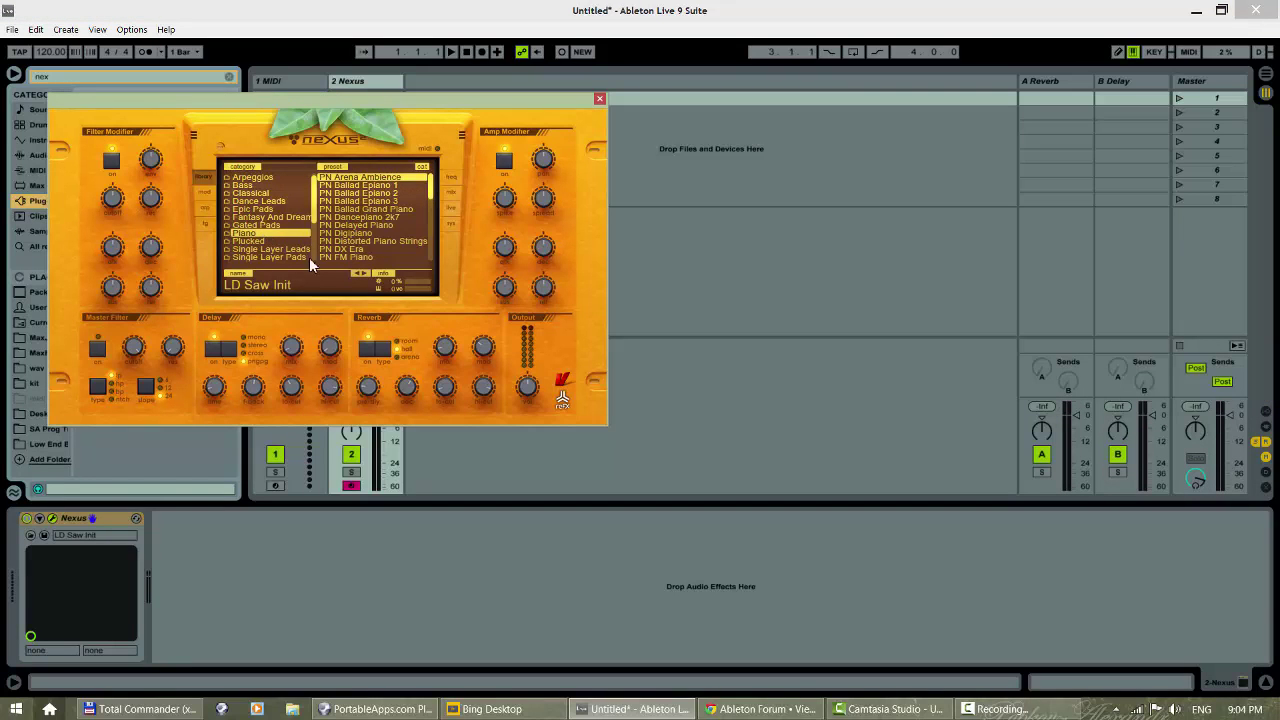
click(376, 209)
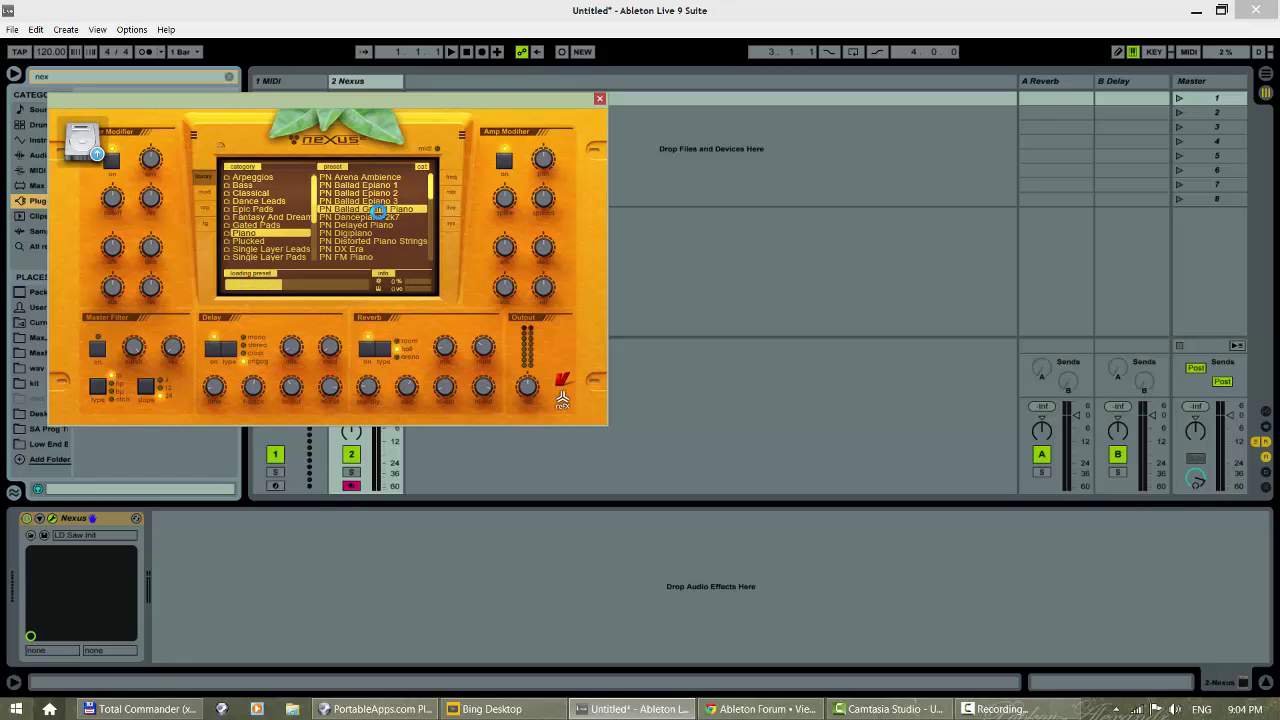
click(599, 101)
- Create a MIDI clip in the first slot of the Nexus track, name it 0 and duplicate it twice
double_click(361, 101)
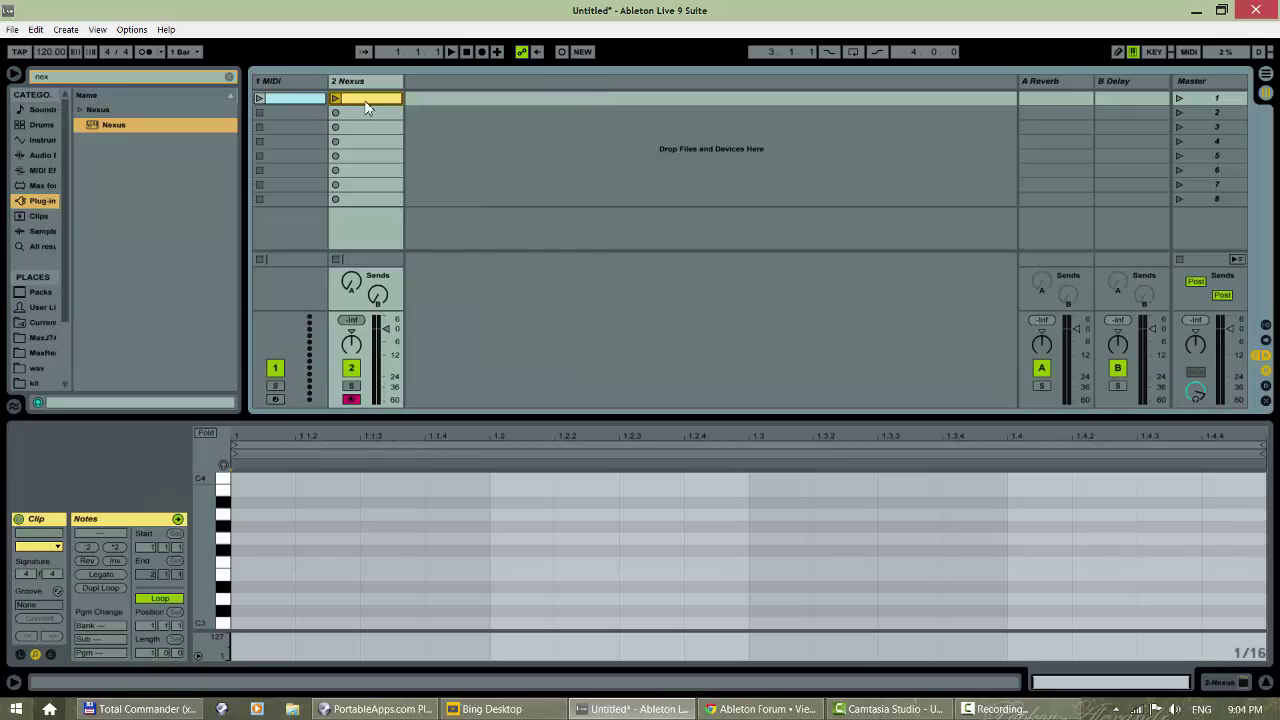
key(ctrl+r)
text(0)
key(Return)
key(ctrl+d)
key(ctrl+d)
- Rename the second clip on the Nexus track as 12 and the third as 24
click(367, 118)
key(ctrl+r)
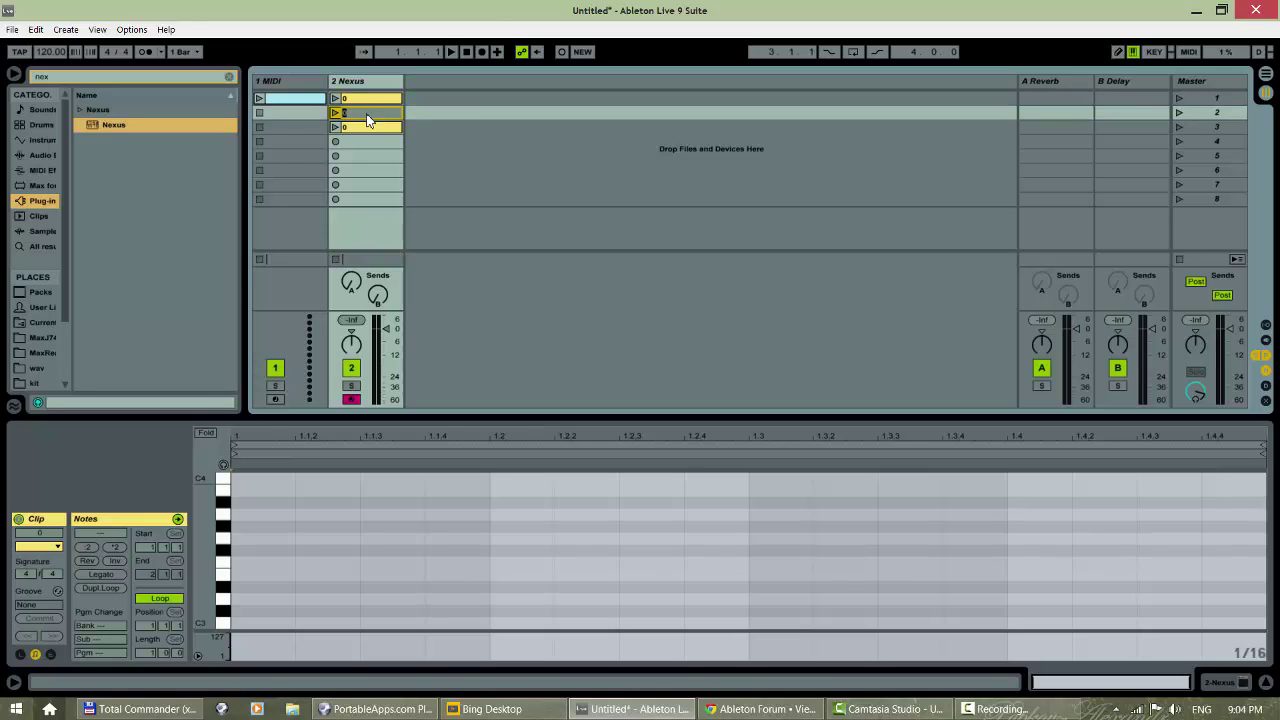
text(12)
click(364, 130)
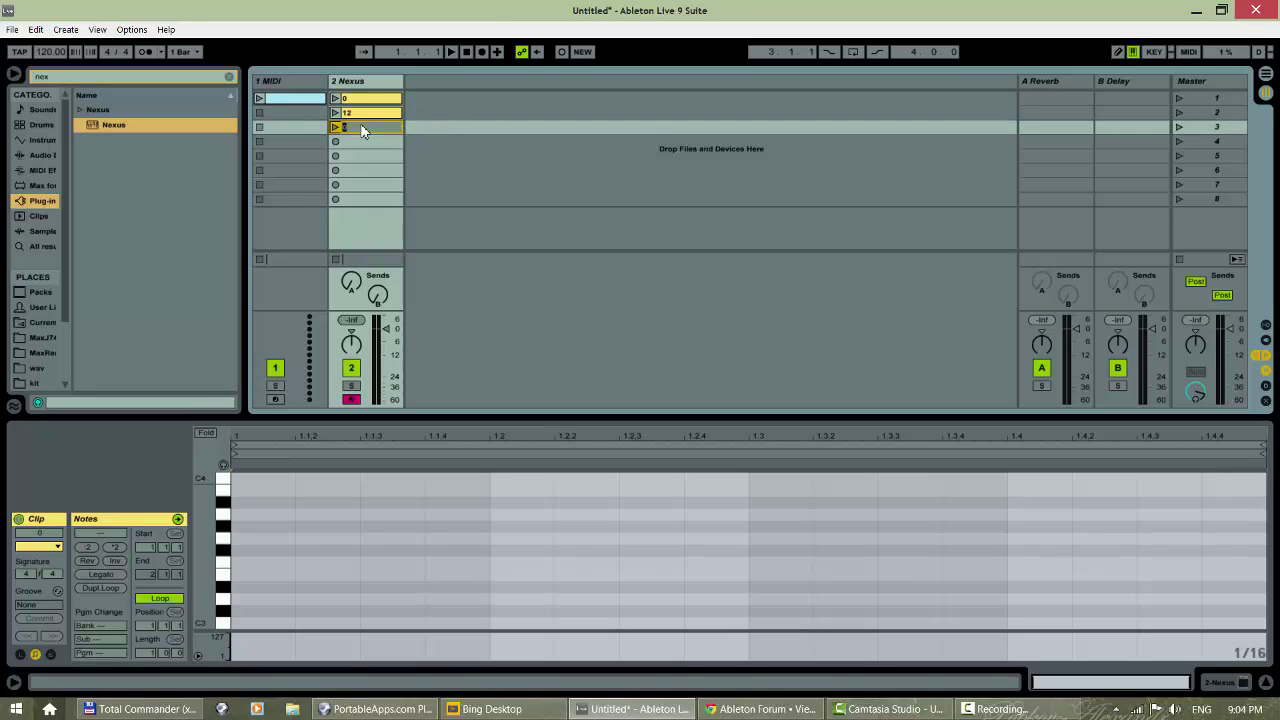
click(352, 146)
click(360, 133)
key(ctrl+r)
text(24)
key(Return)
- Start playback of the C3 note clip on track 1 MIDI
click(369, 87)
click(289, 84)
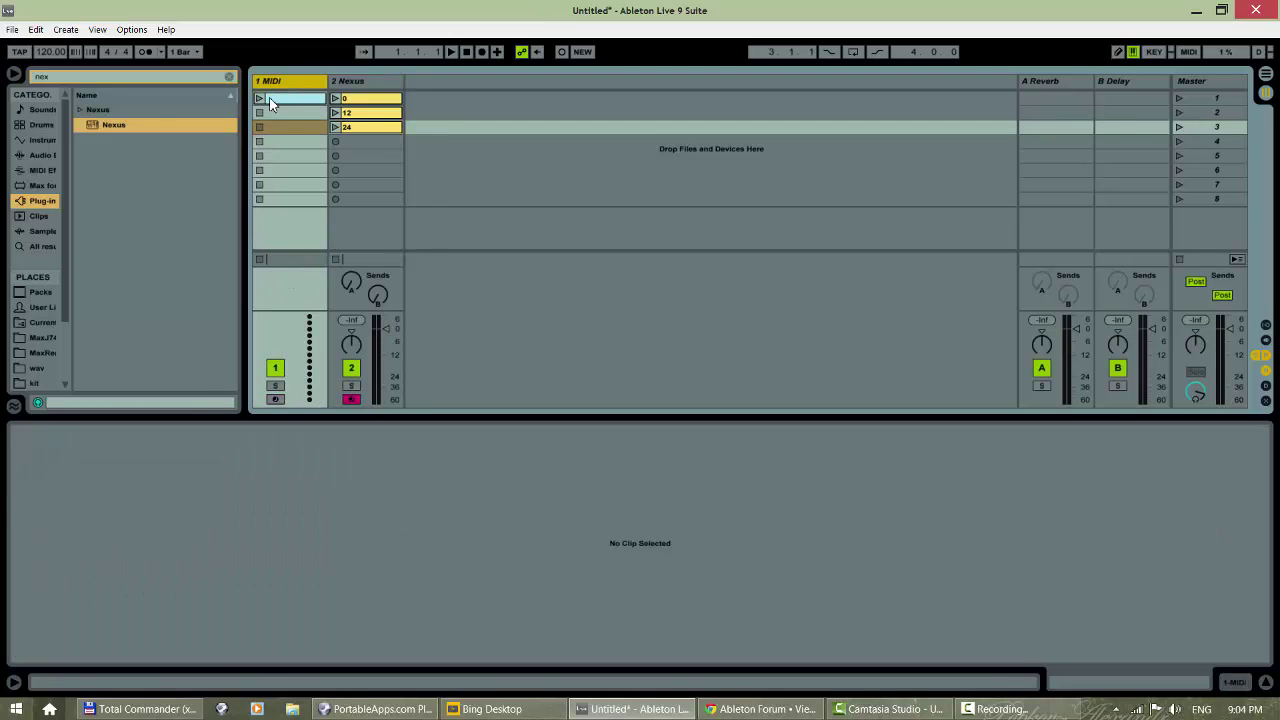
click(259, 98)
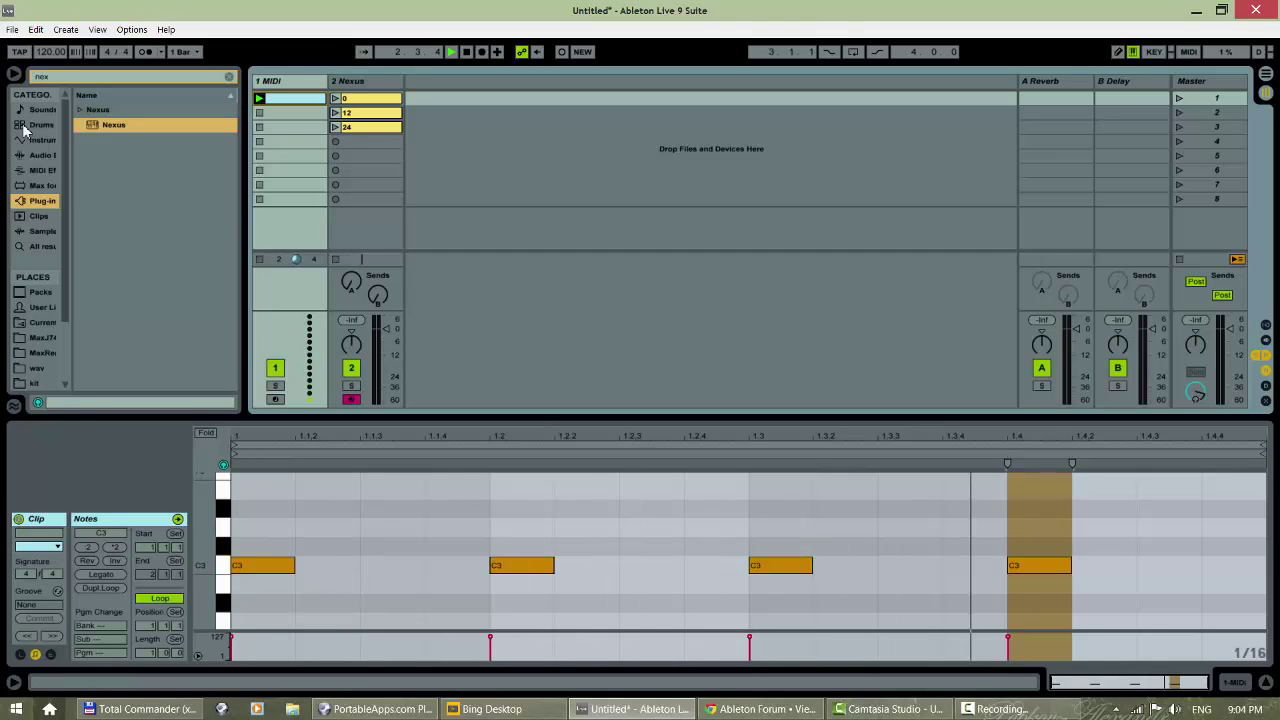
- Show the track input and output routing and set the Nexus track's MIDI From to 1-MIDI
click(1265, 326)
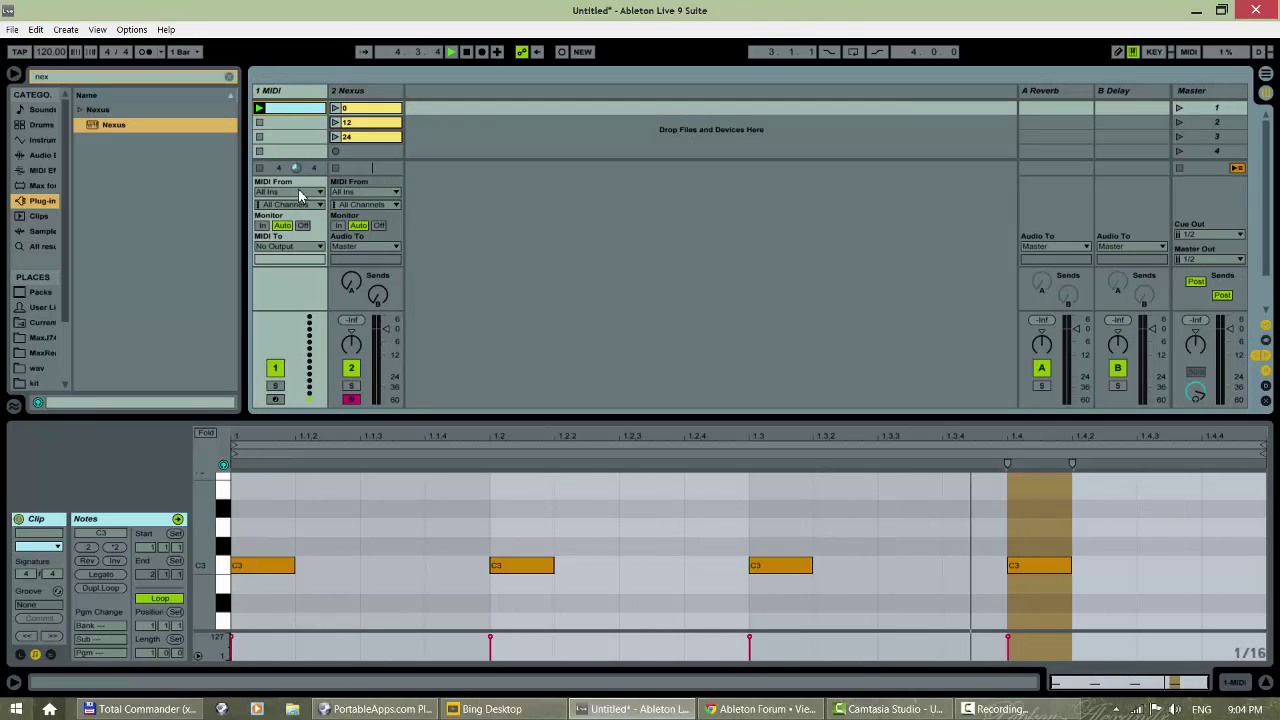
click(362, 193)
click(389, 374)
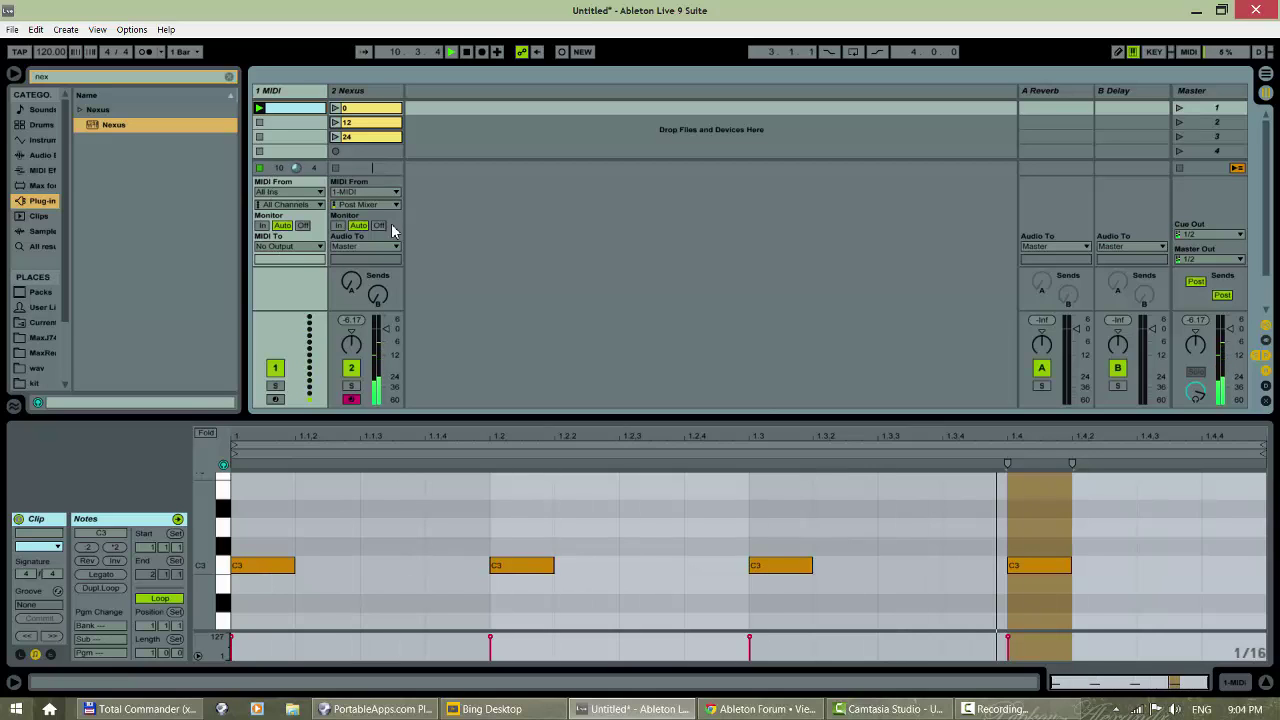
- Add the + 12.adv preset of the Pitch MIDI effect in front of Nexus on the Nexus track
click(353, 92)
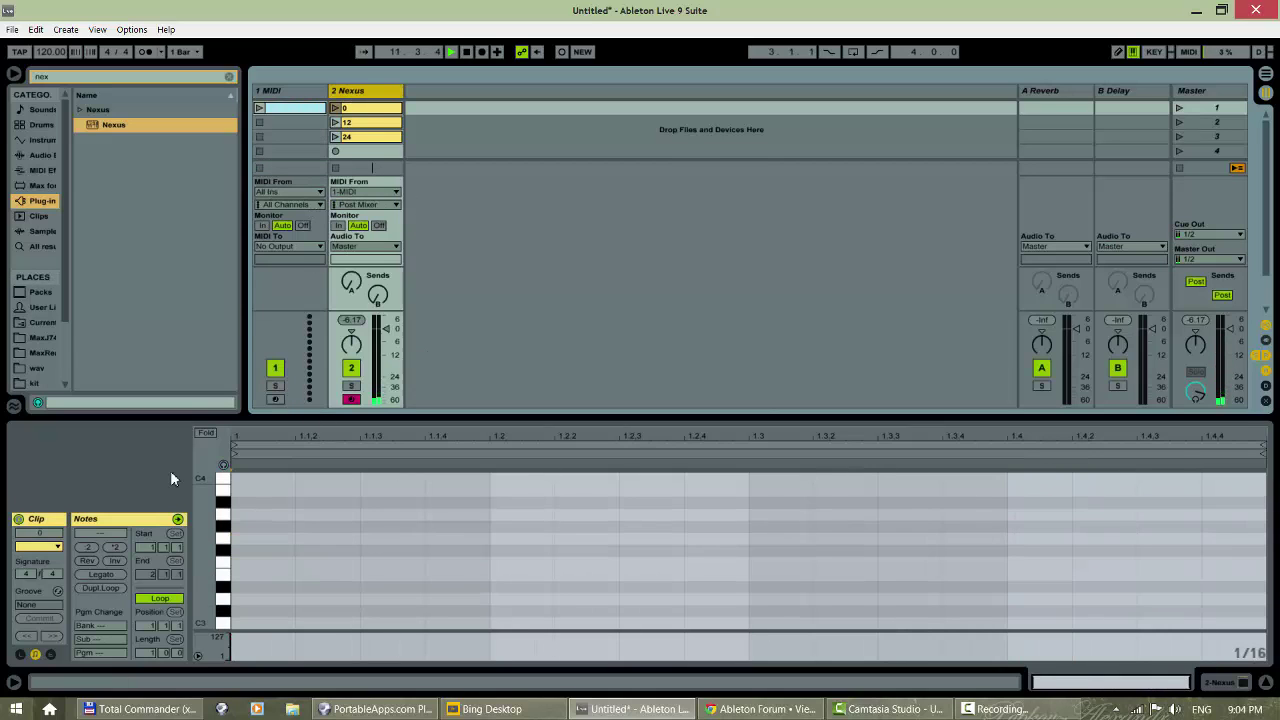
key(shift+Tab)
click(50, 172)
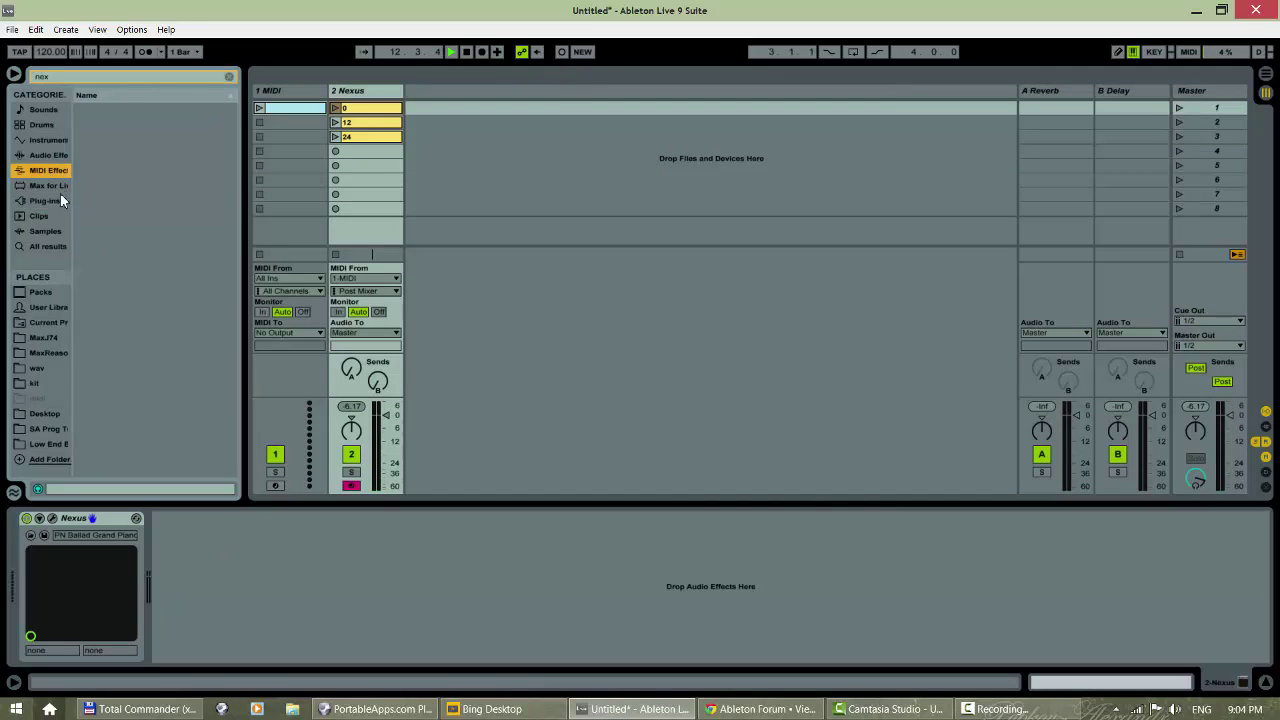
click(230, 77)
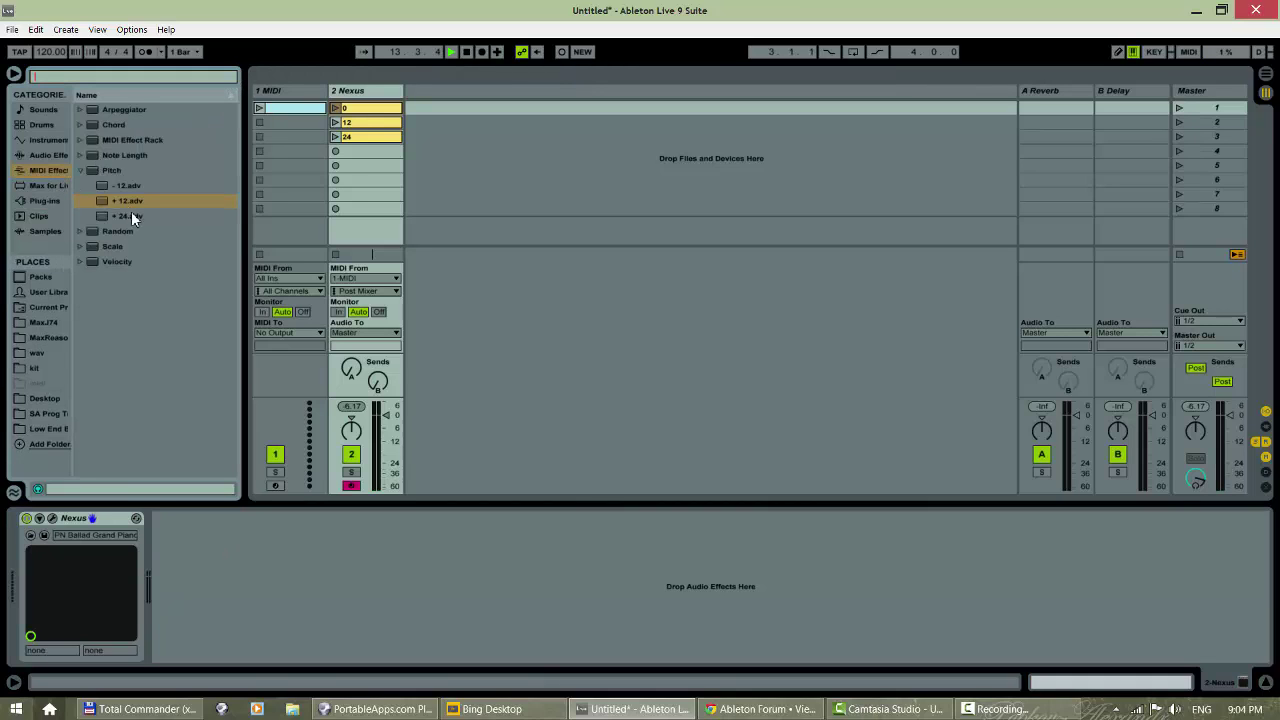
double_click(121, 198)
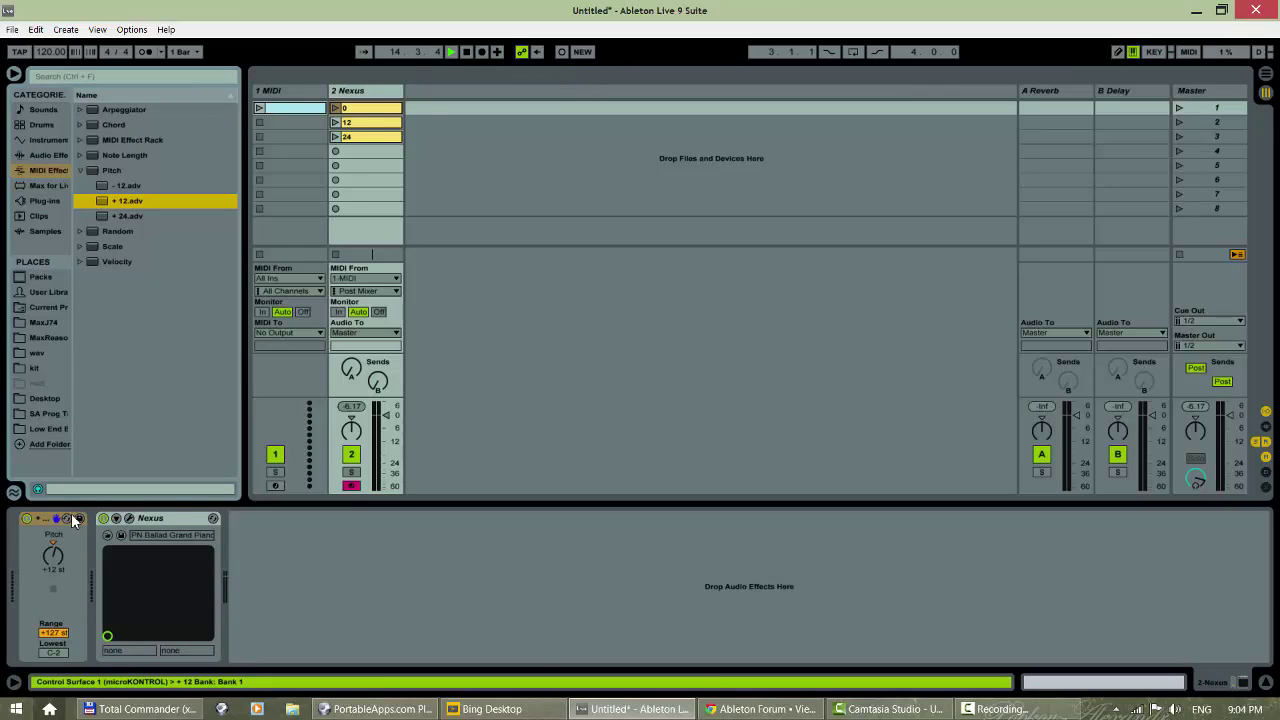
- Group the Pitch device into a MIDI Effect Rack and show the rack's chain list
click(44, 522)
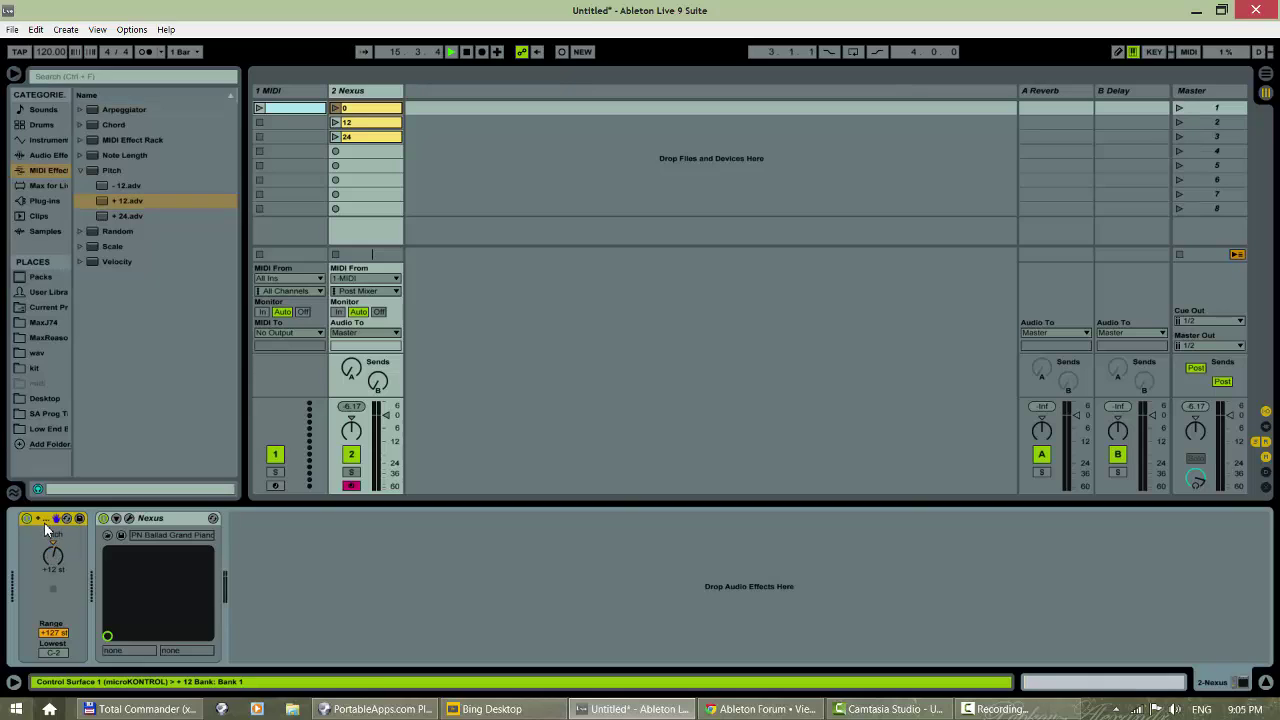
right_click(42, 524)
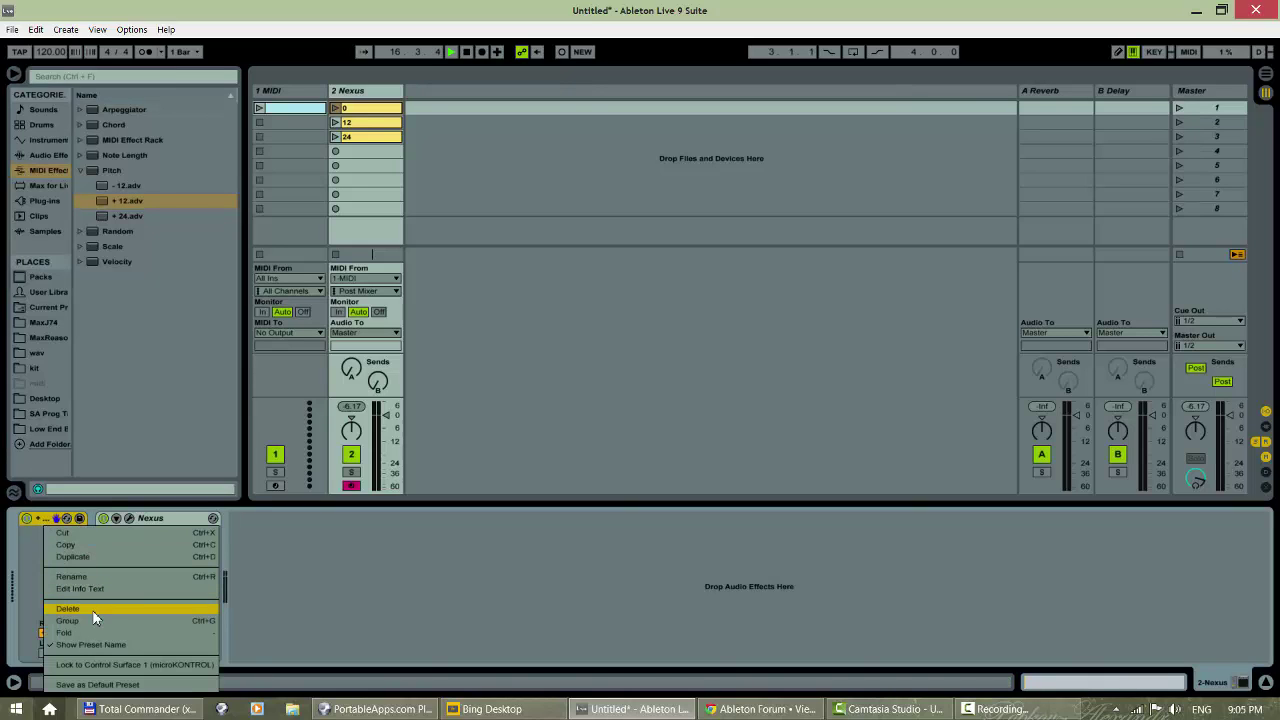
click(90, 619)
click(28, 547)
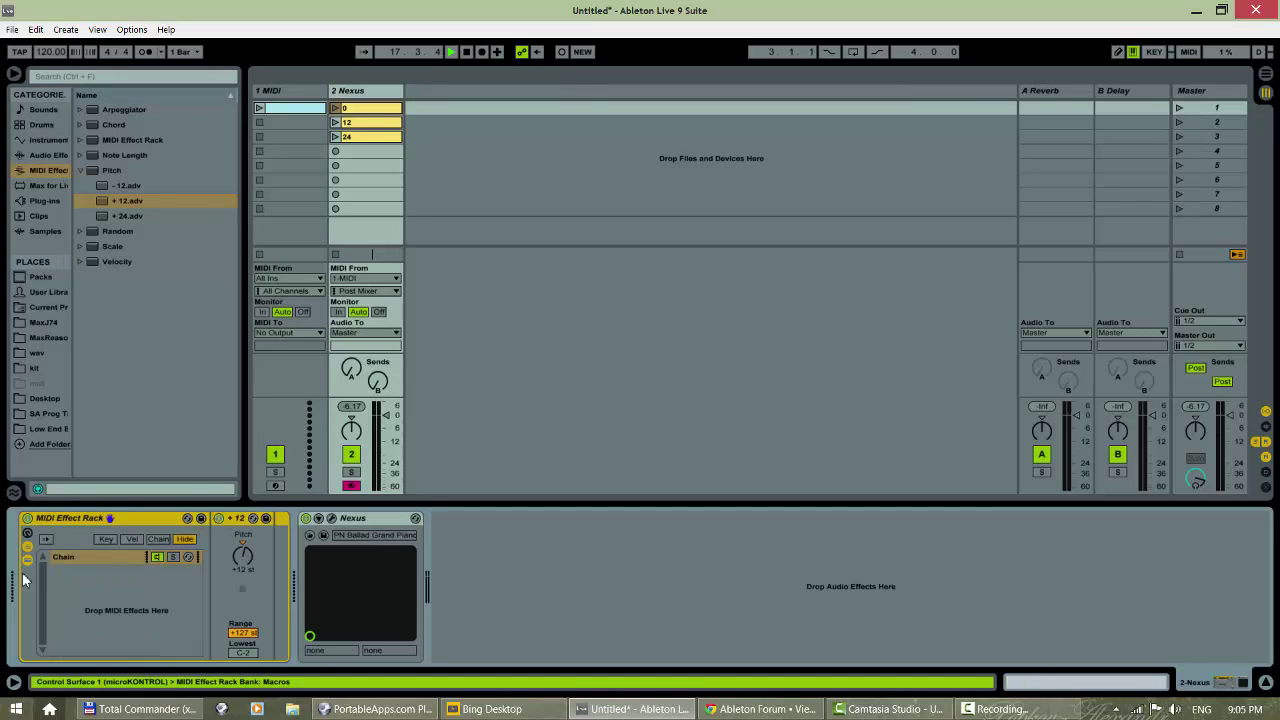
- Duplicate the rack's chain twice to make three chains, and select the first one
click(104, 557)
key(ctrl+d)
key(ctrl+d)
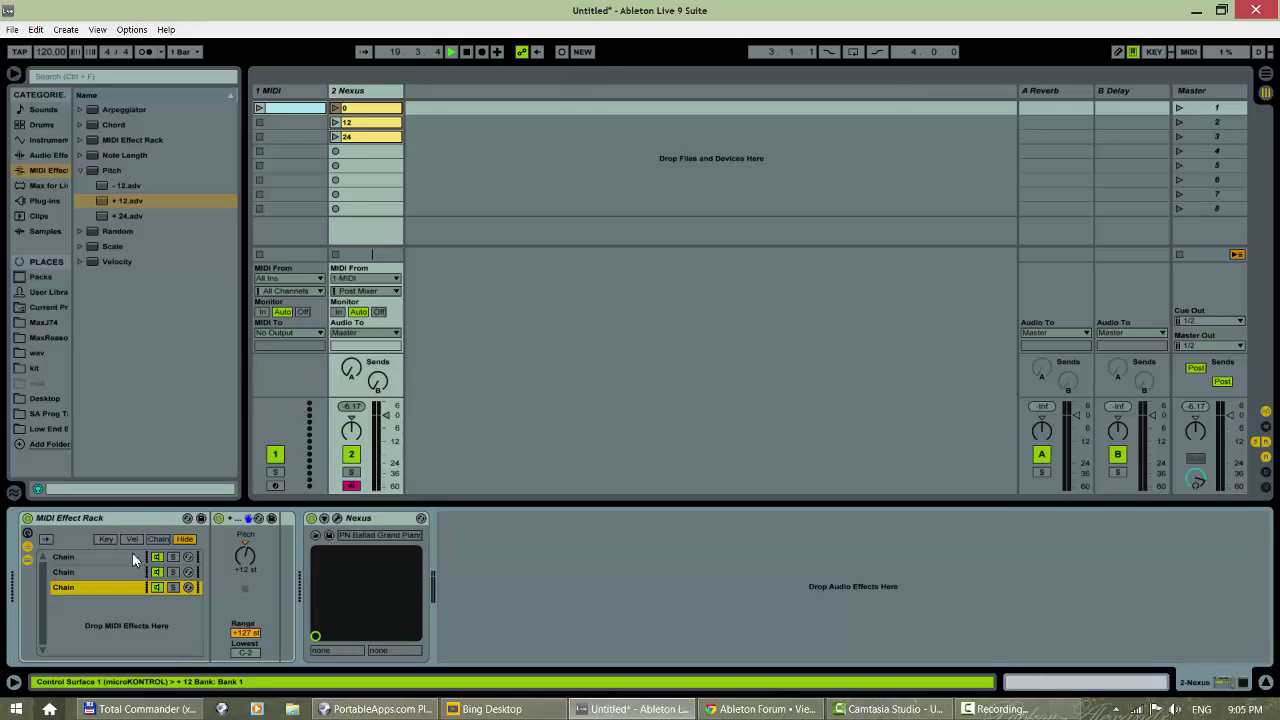
click(113, 558)
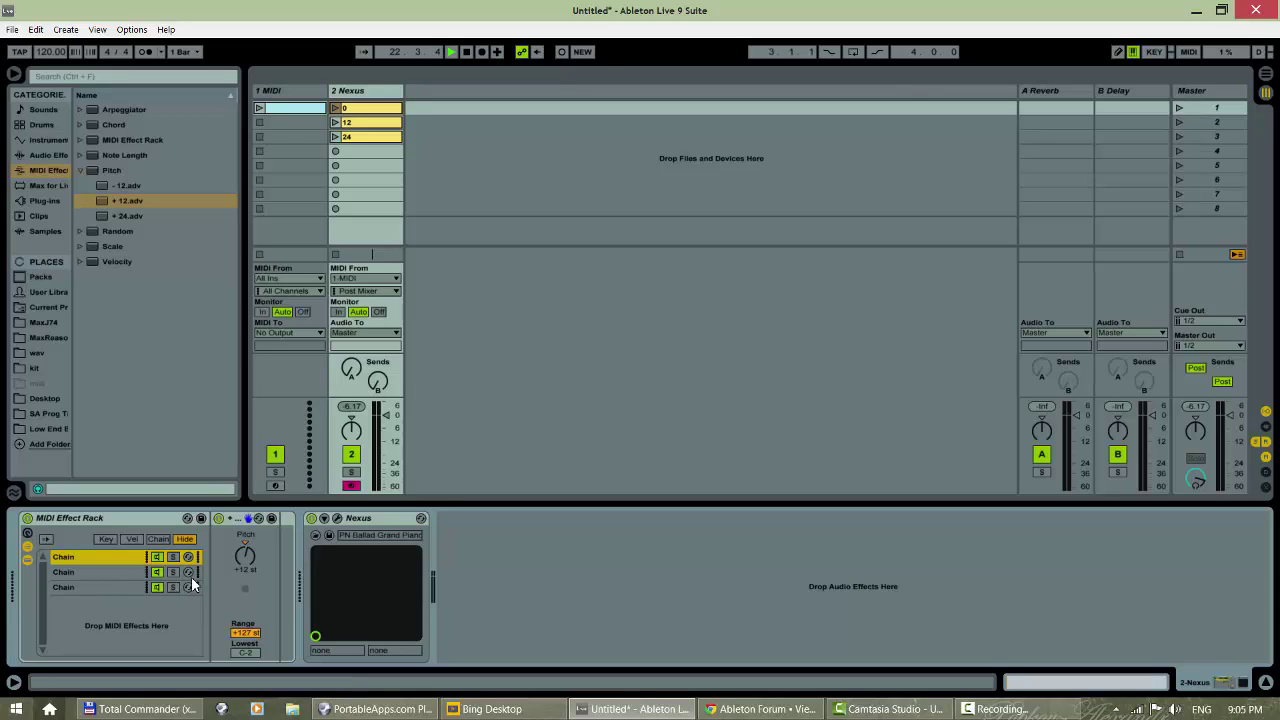
- Lower the Pitch amount of the first chain in the MIDI Effect Rack to 0 st
click(250, 558)
key(Down)
key(Down)
key(Down)
key(Down)
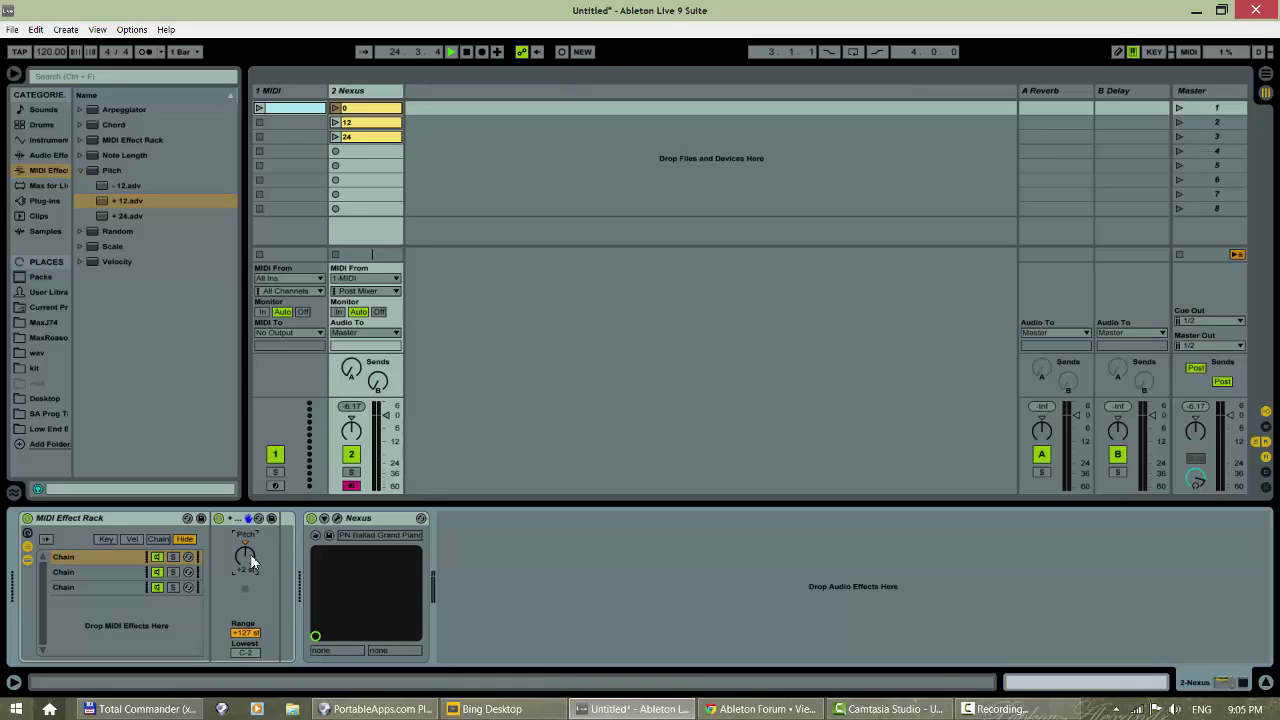
- Keep the second chain at +12 st and set the third chain's Pitch amount to +24 st
click(90, 574)
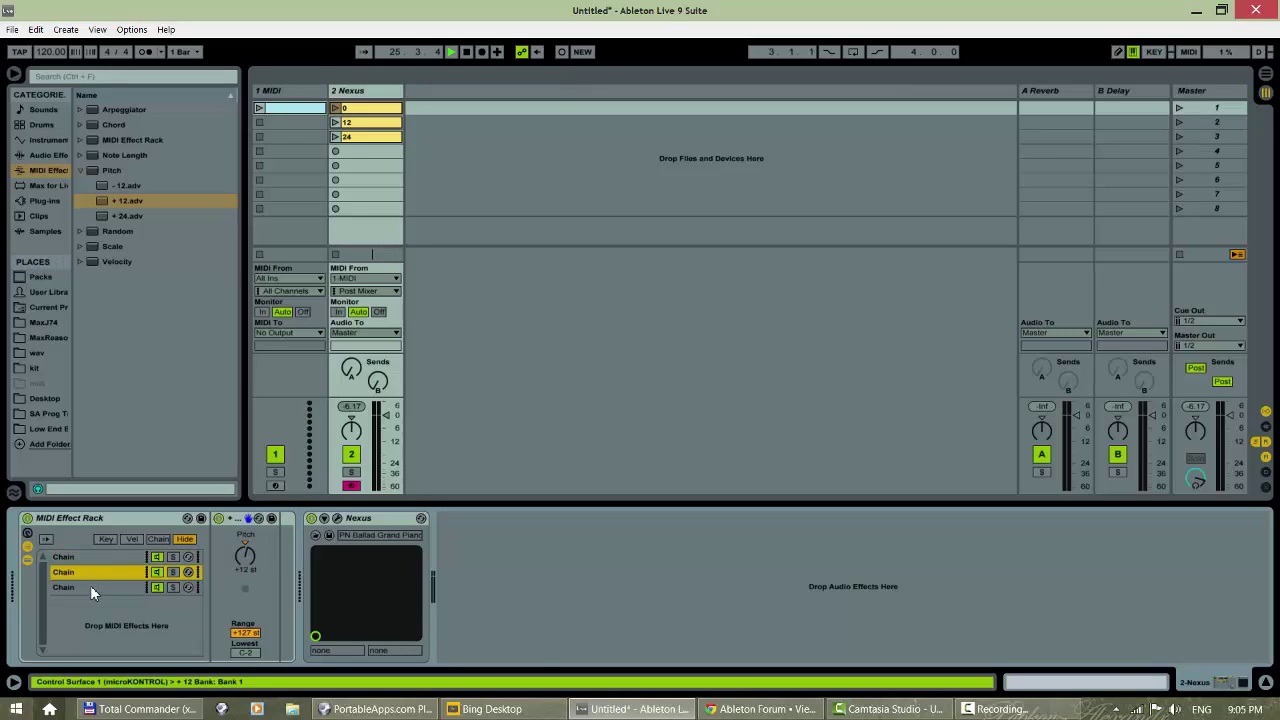
click(90, 587)
click(246, 555)
drag(246, 551, 245, 550)
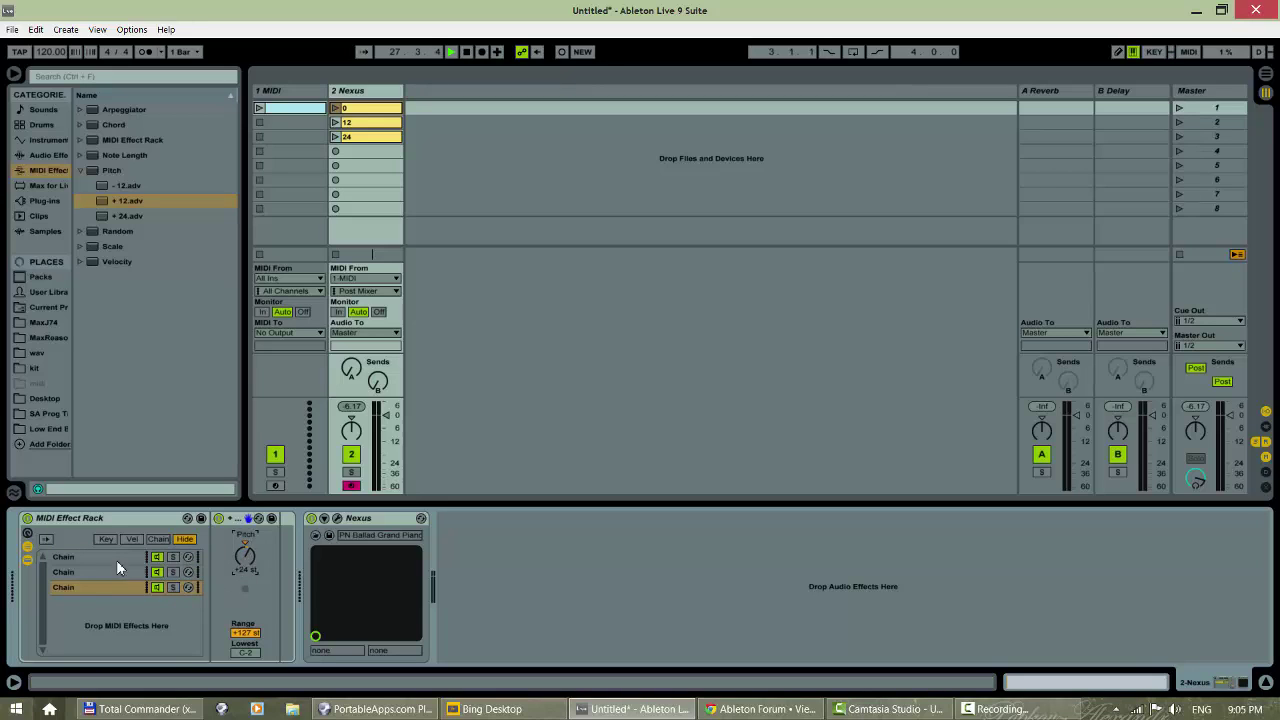
- Show the rack's chain select zones and move the second chain's zone to 1 and the third chain's zone to 2
click(155, 541)
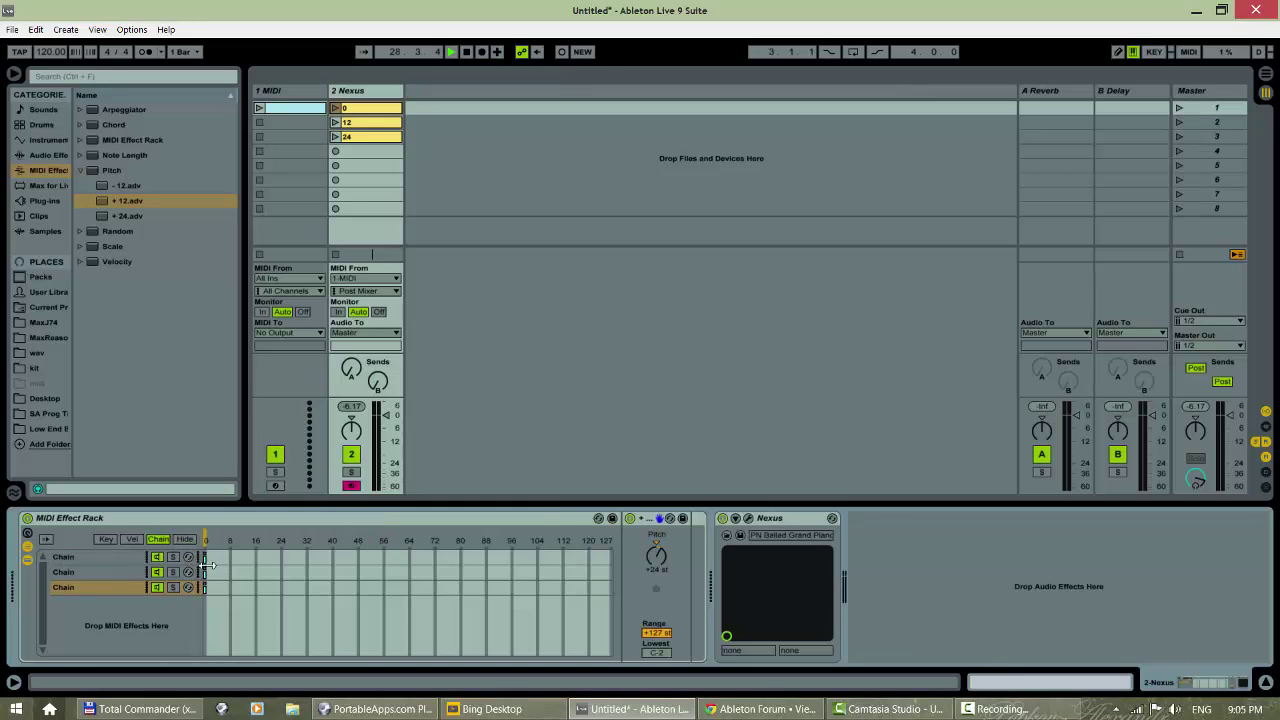
click(118, 556)
click(116, 573)
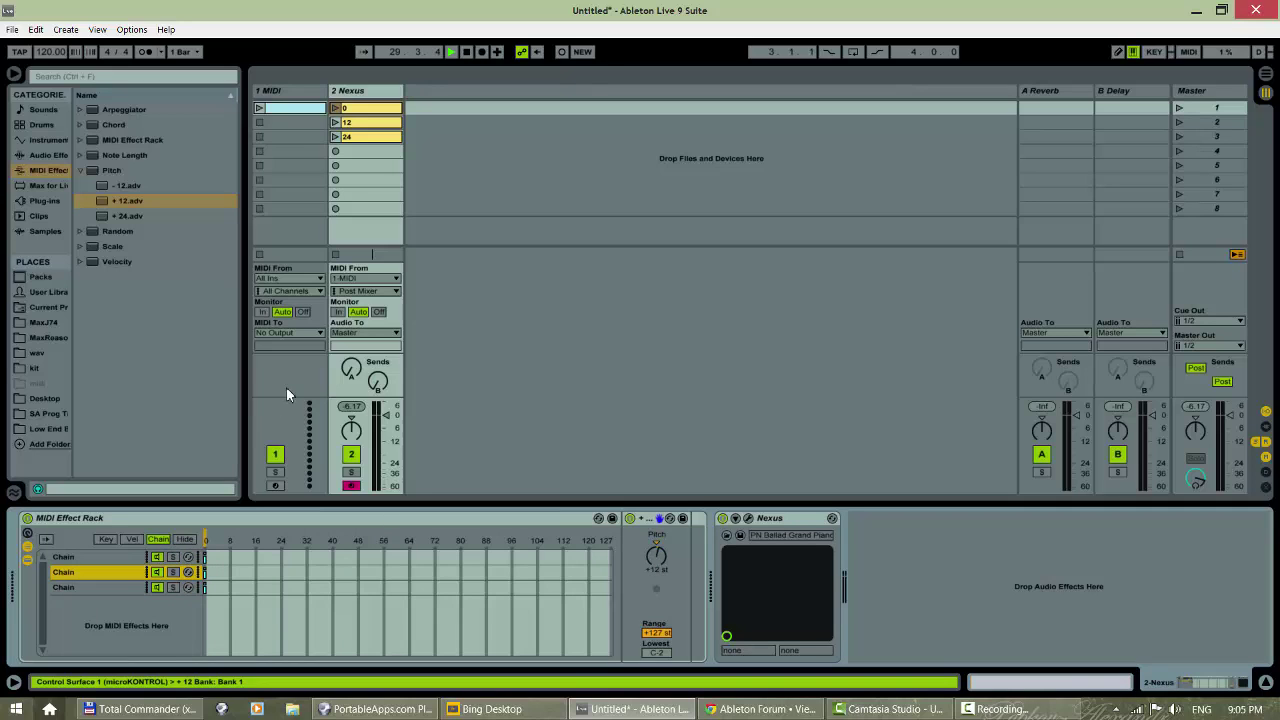
click(106, 587)
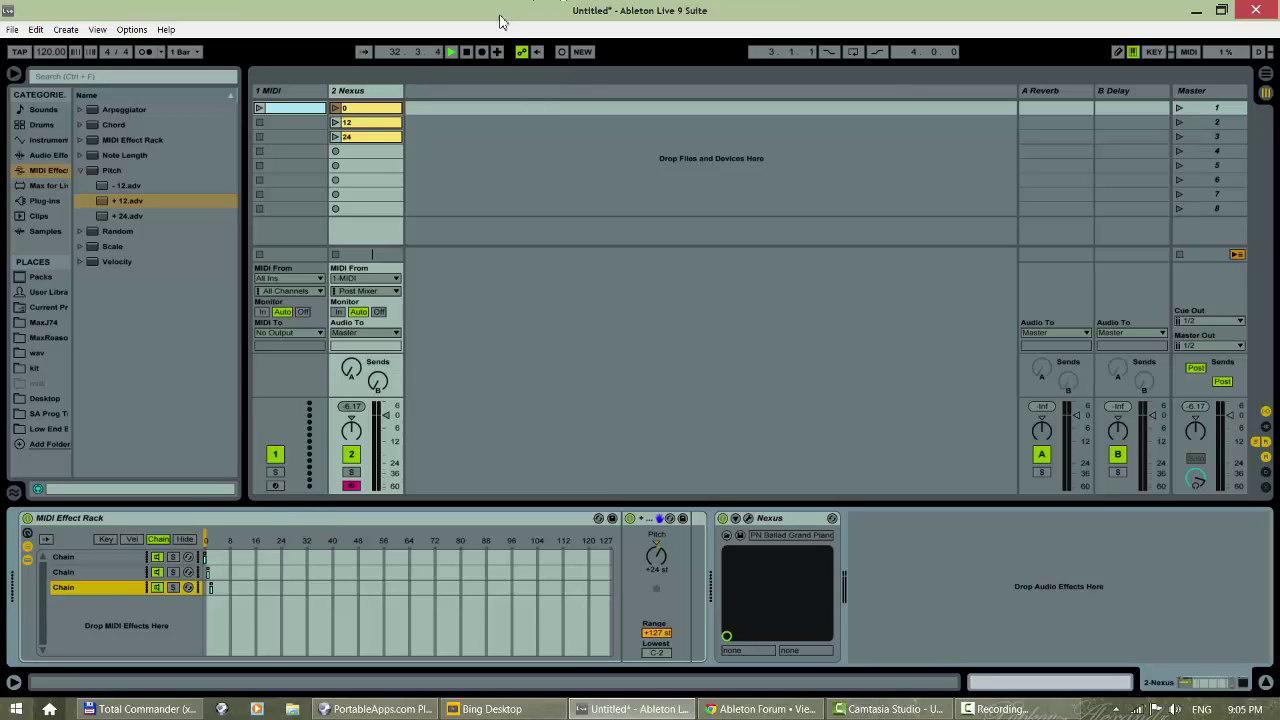
- Open the Nexus clip 0 with its envelopes and display the MIDI Effect Rack's Chain Selector envelope
click(376, 92)
double_click(374, 107)
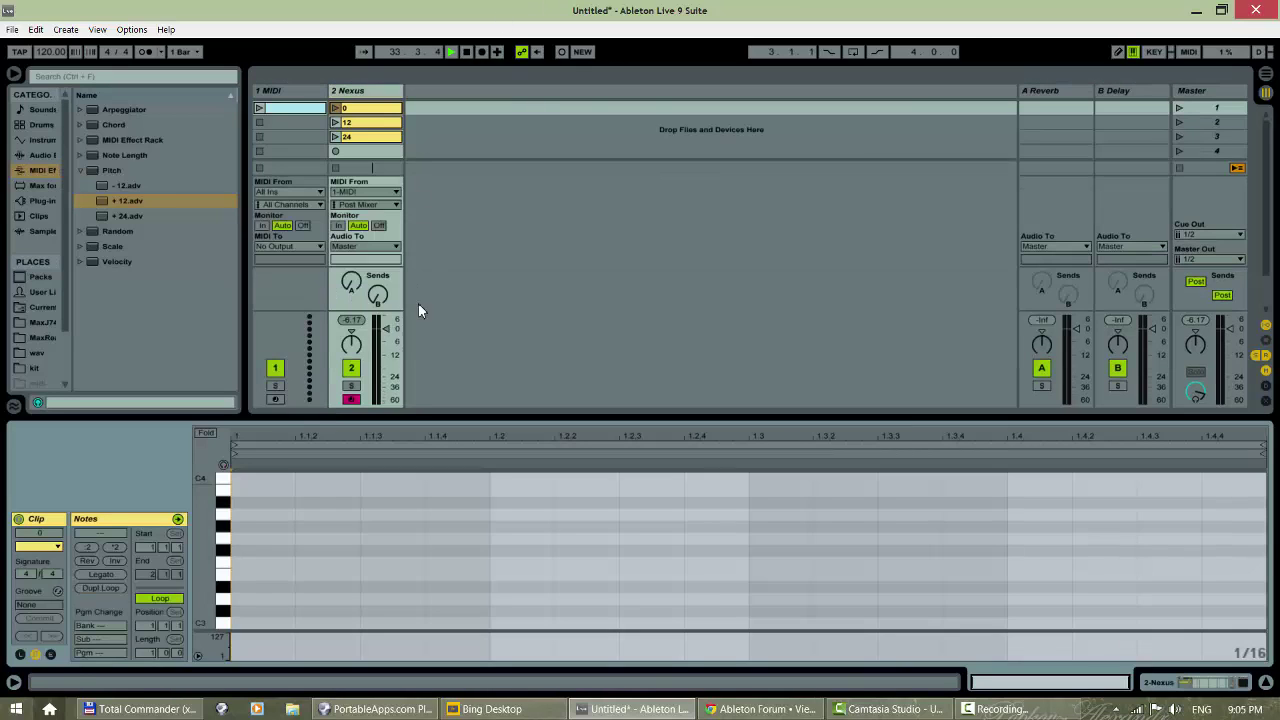
click(52, 654)
click(210, 548)
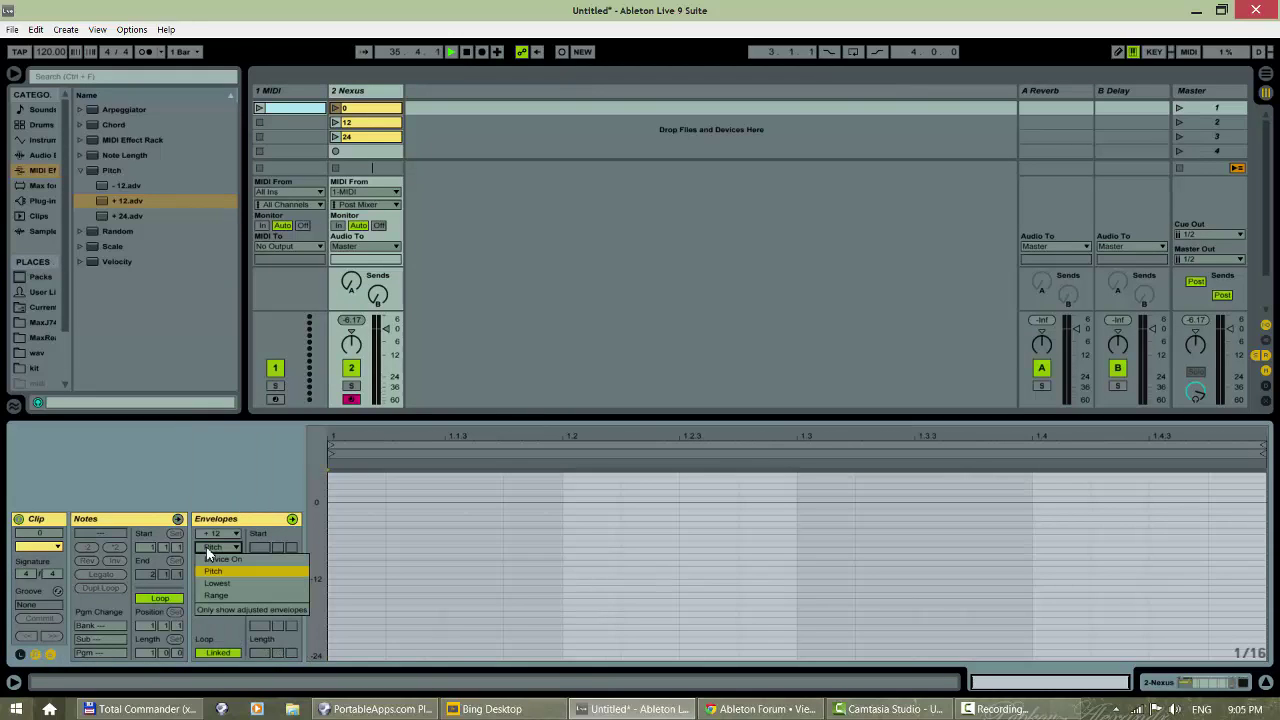
click(215, 538)
click(215, 535)
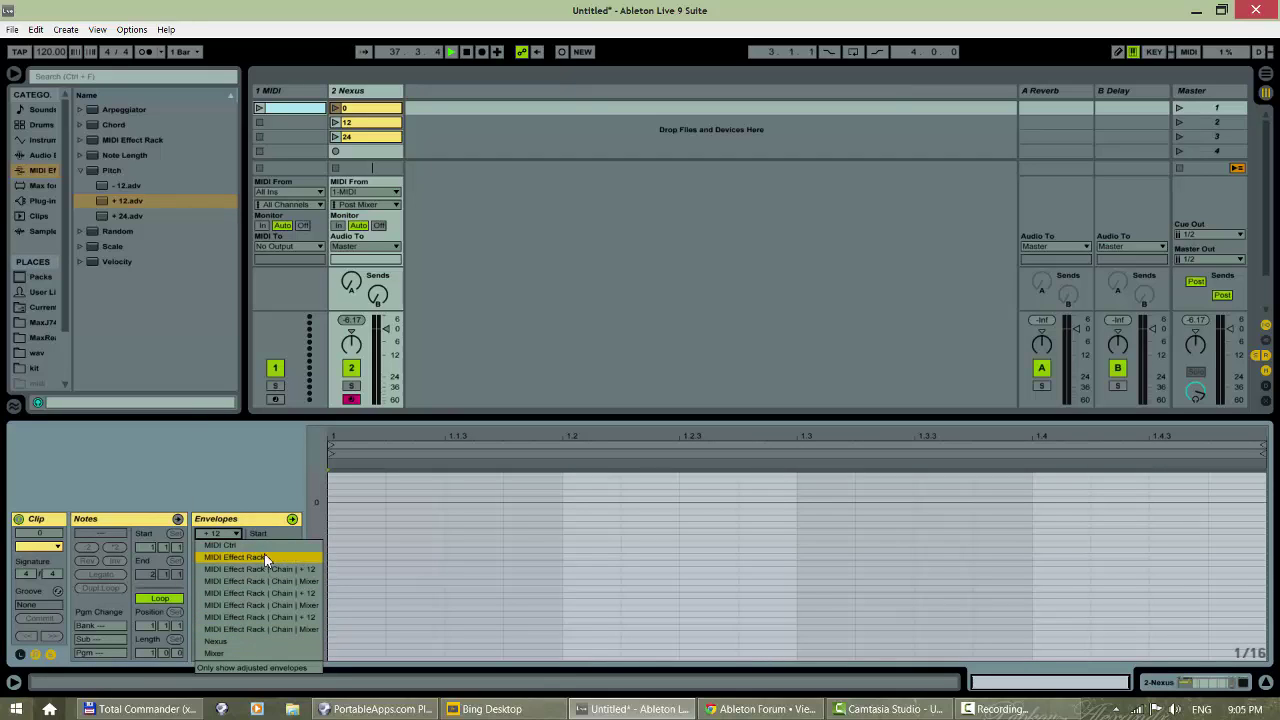
click(266, 557)
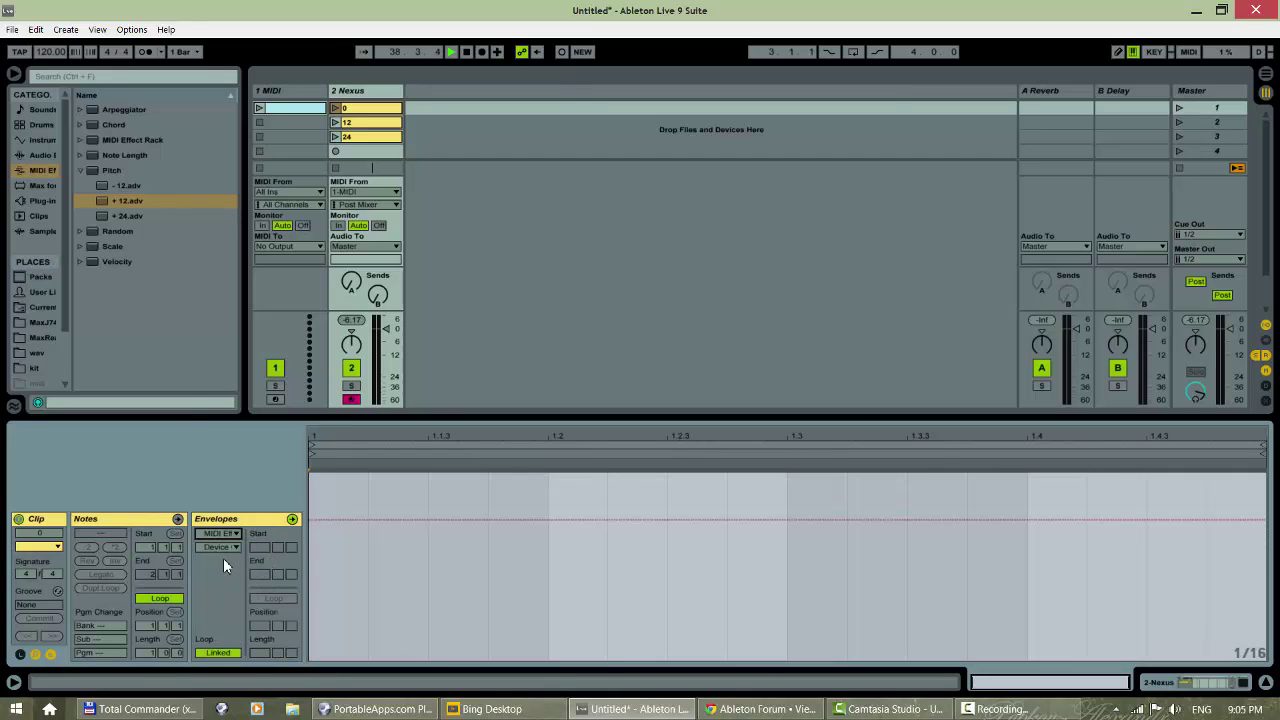
click(226, 549)
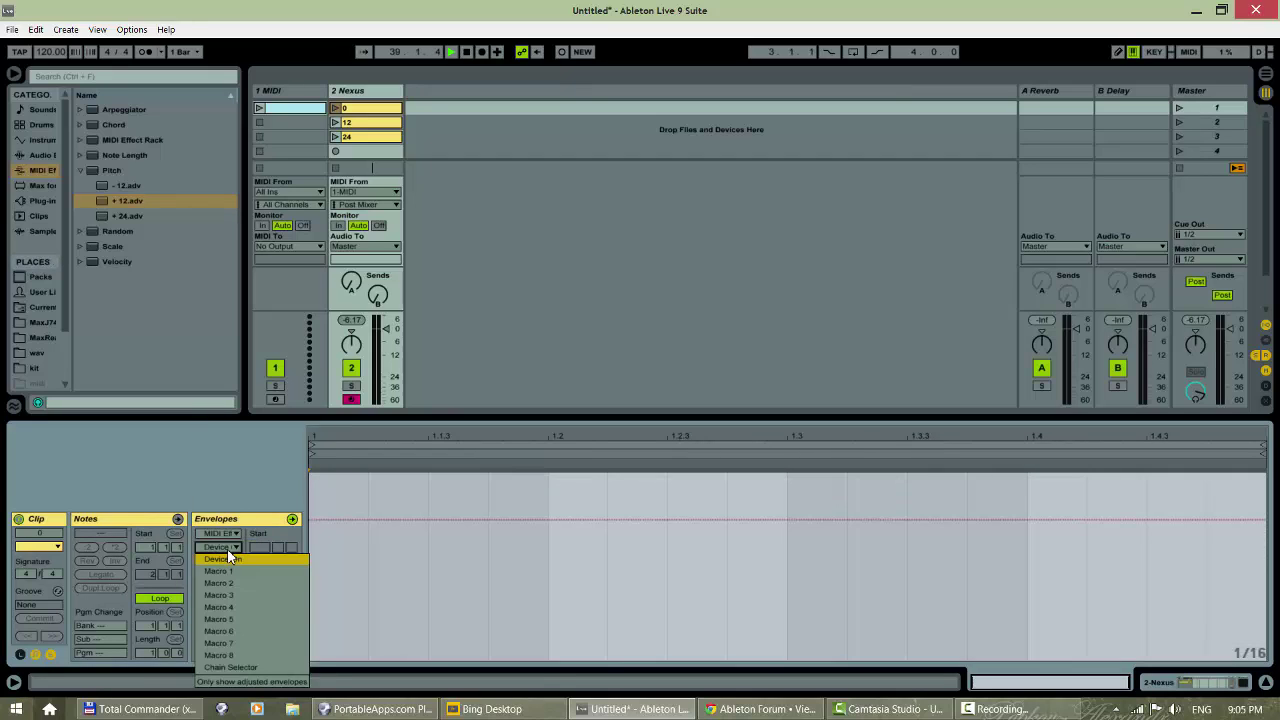
click(232, 667)
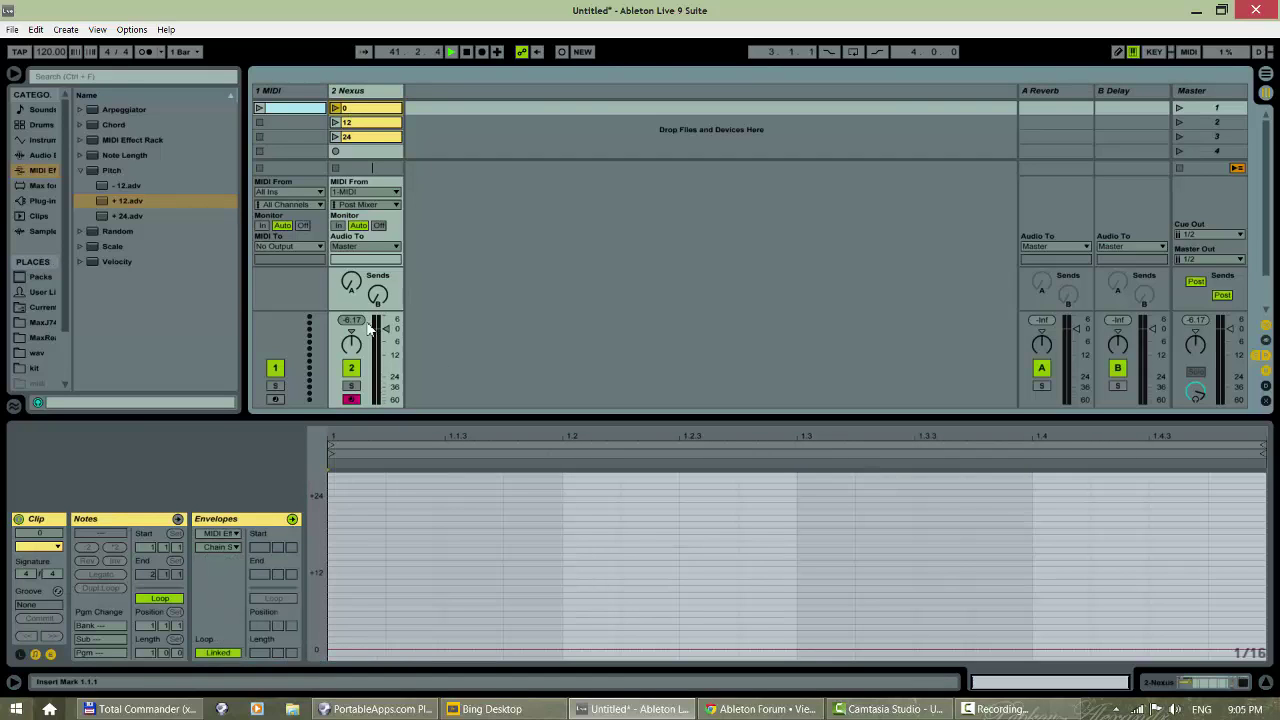
- Add a breakpoint to the Chain Selector envelope of clip 12 and raise the line to 1
click(371, 124)
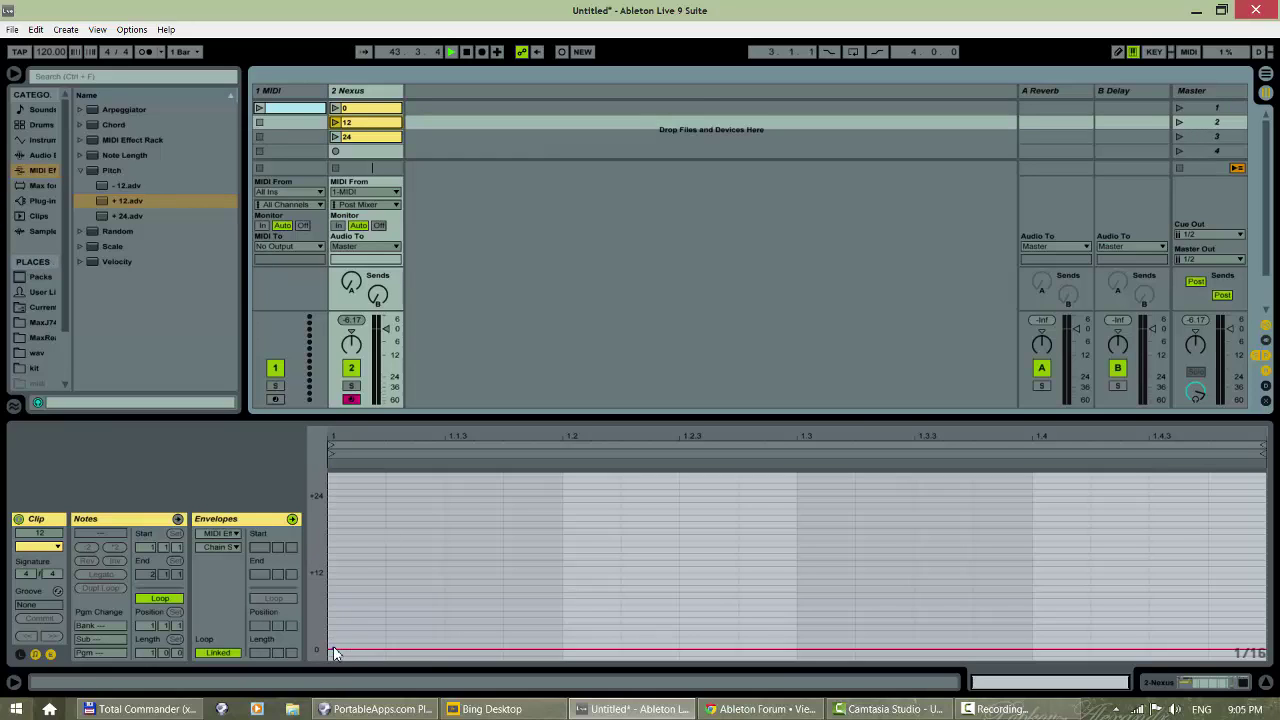
click(337, 652)
drag(335, 649, 336, 650)
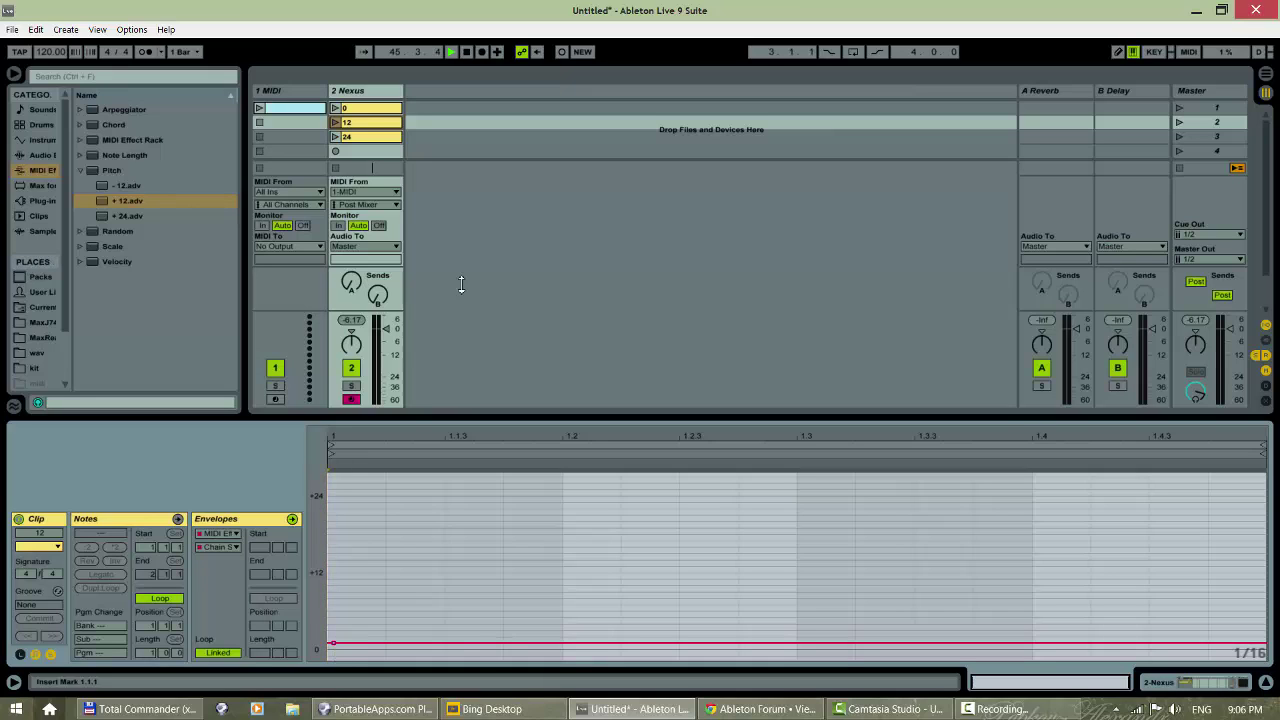
- Add a breakpoint to the Chain Selector envelope of clip 24 and raise the line to 2
scroll(345, 625, down, 1)
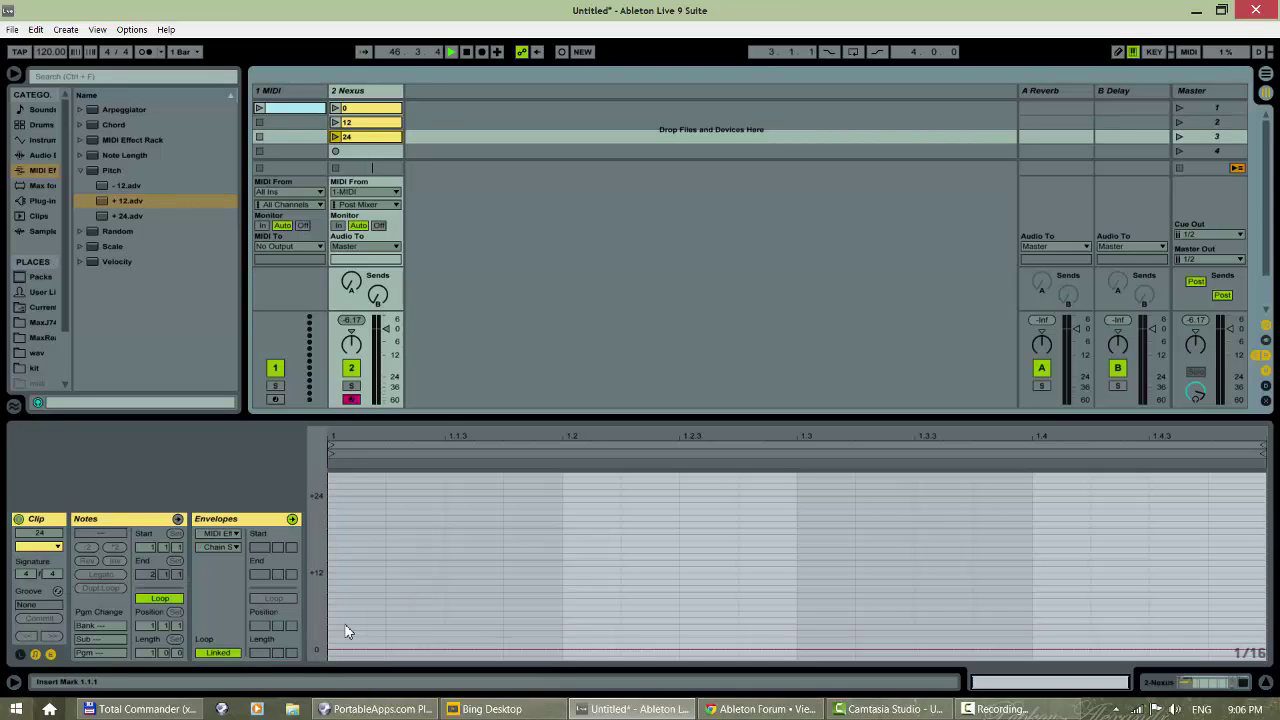
double_click(336, 651)
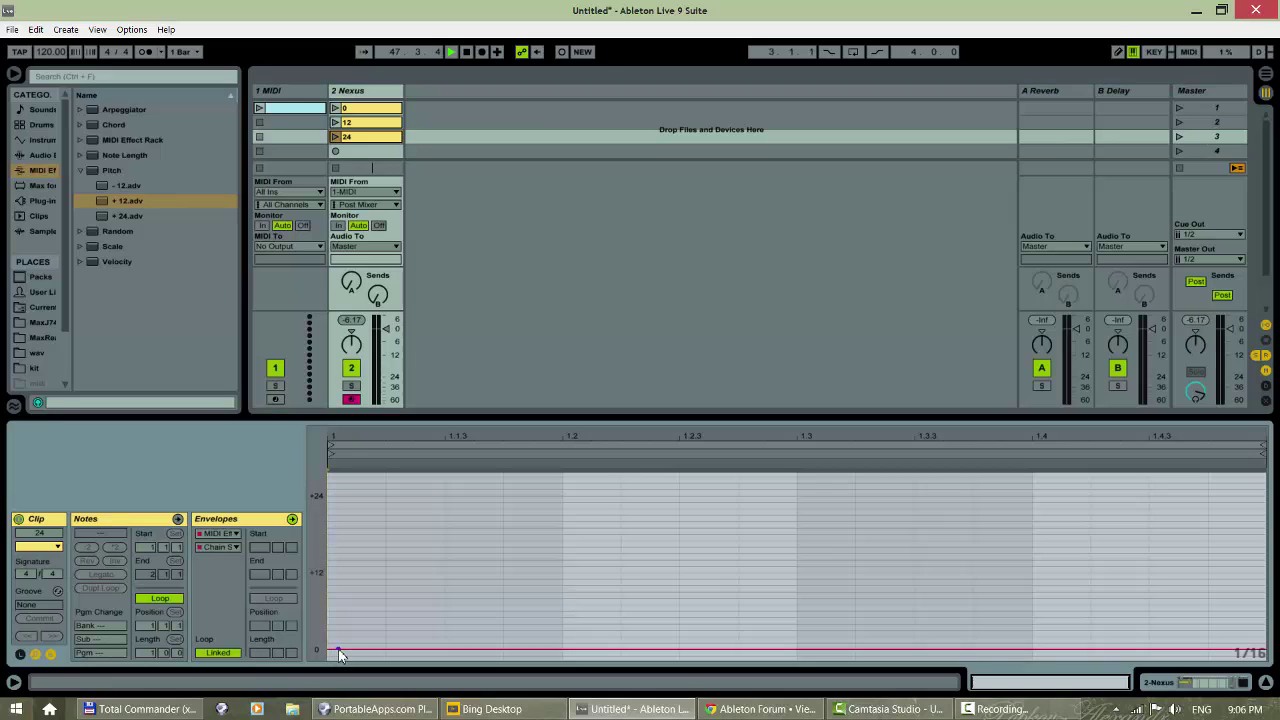
drag(337, 651, 338, 650)
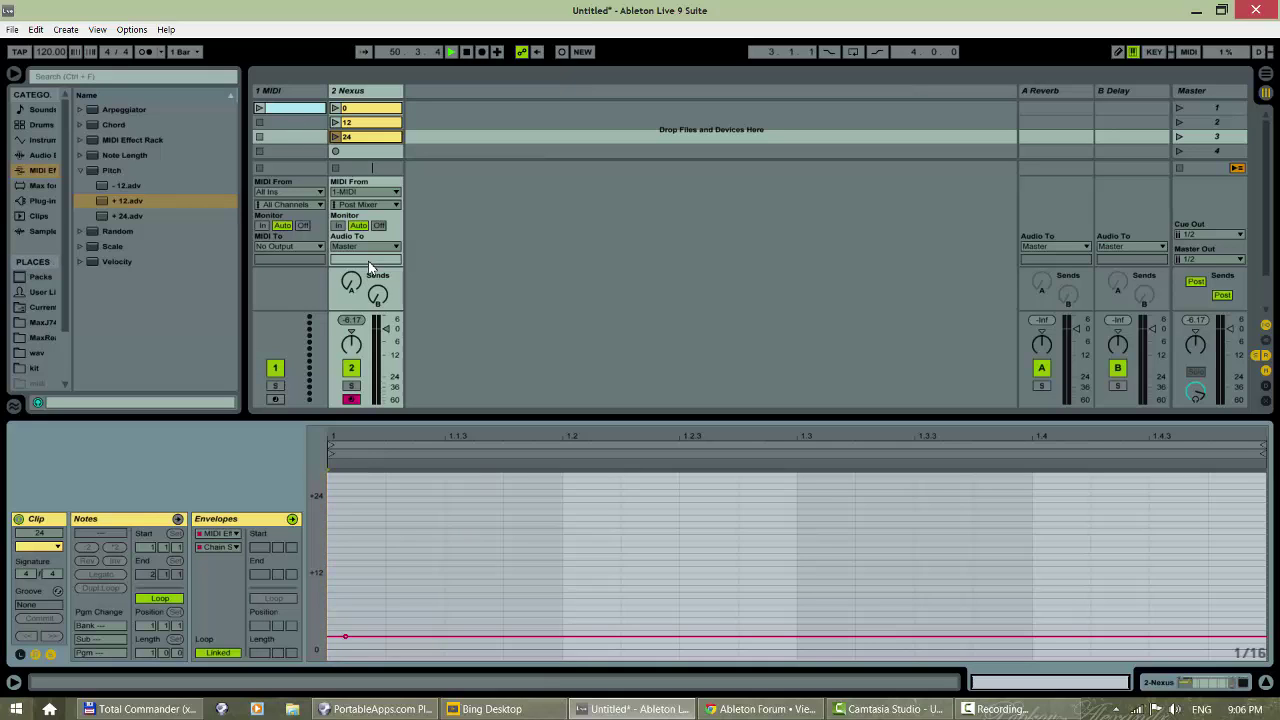
- Play the clip on the 1 MIDI track and audition the Nexus clips 0 and 12 with it
click(259, 107)
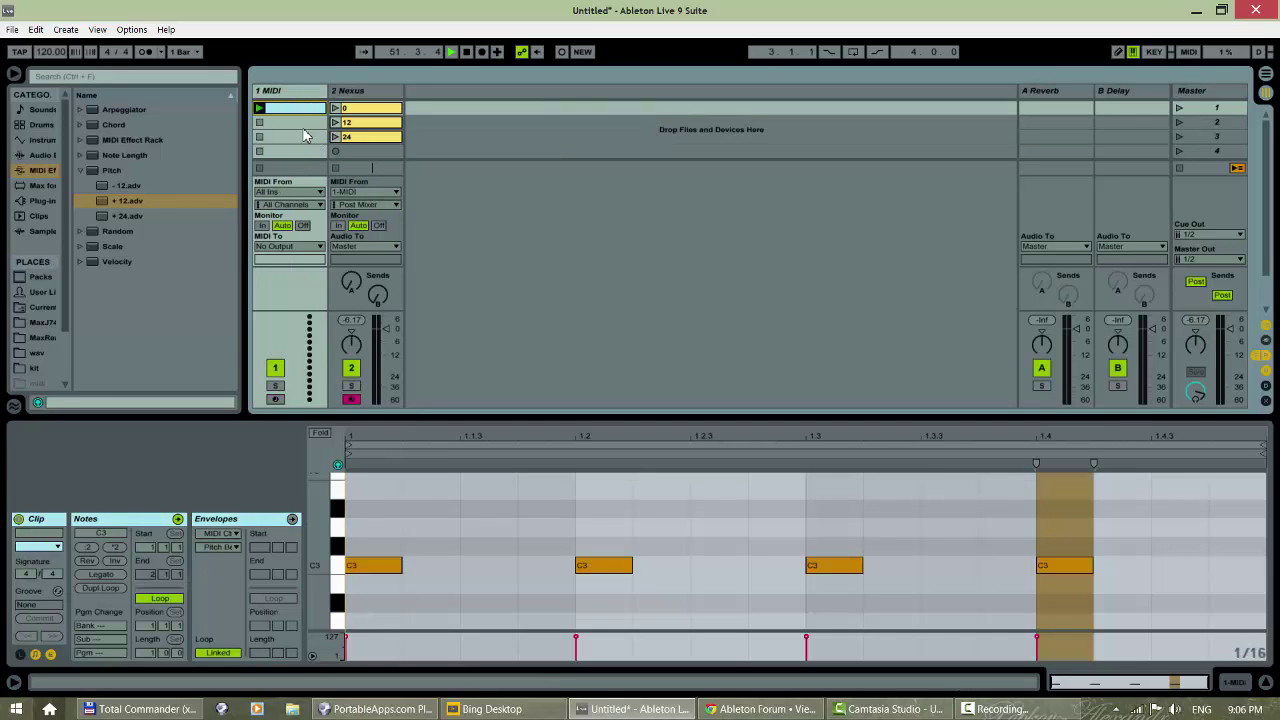
click(357, 110)
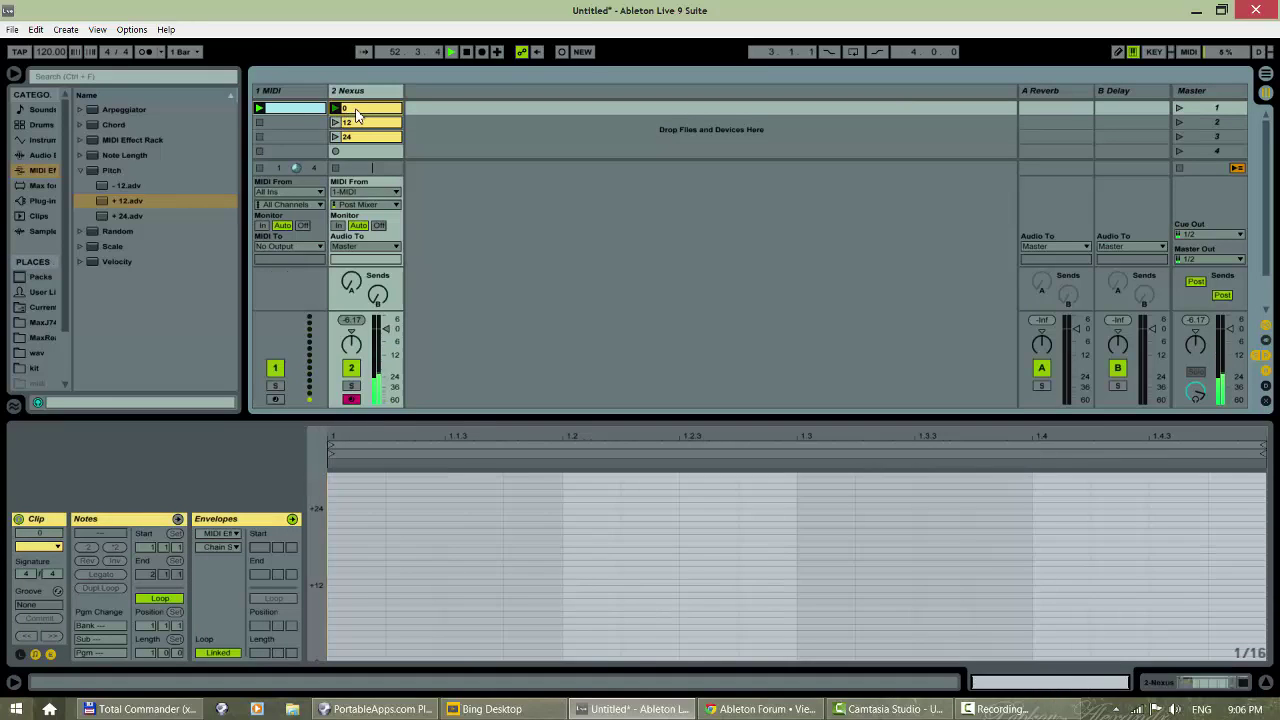
click(336, 123)
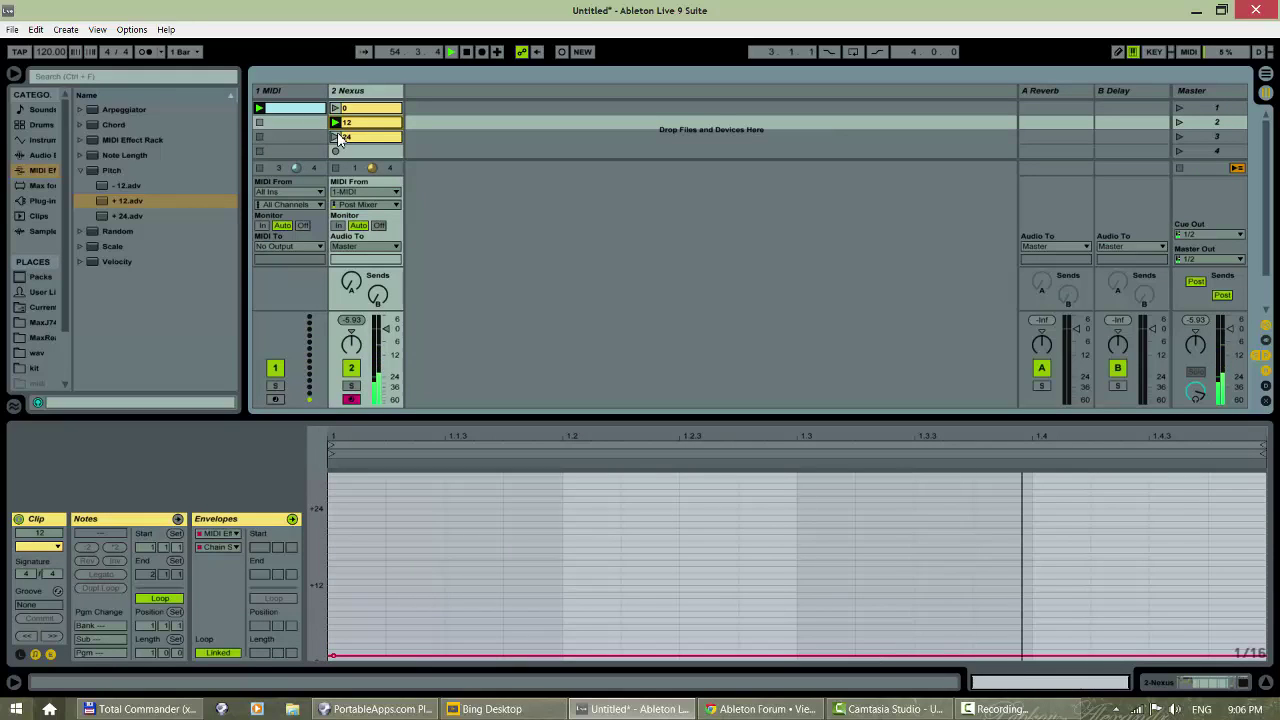
- Select the Nexus clips 0, 12 and 24 together and set their launch quantization to None
click(366, 109)
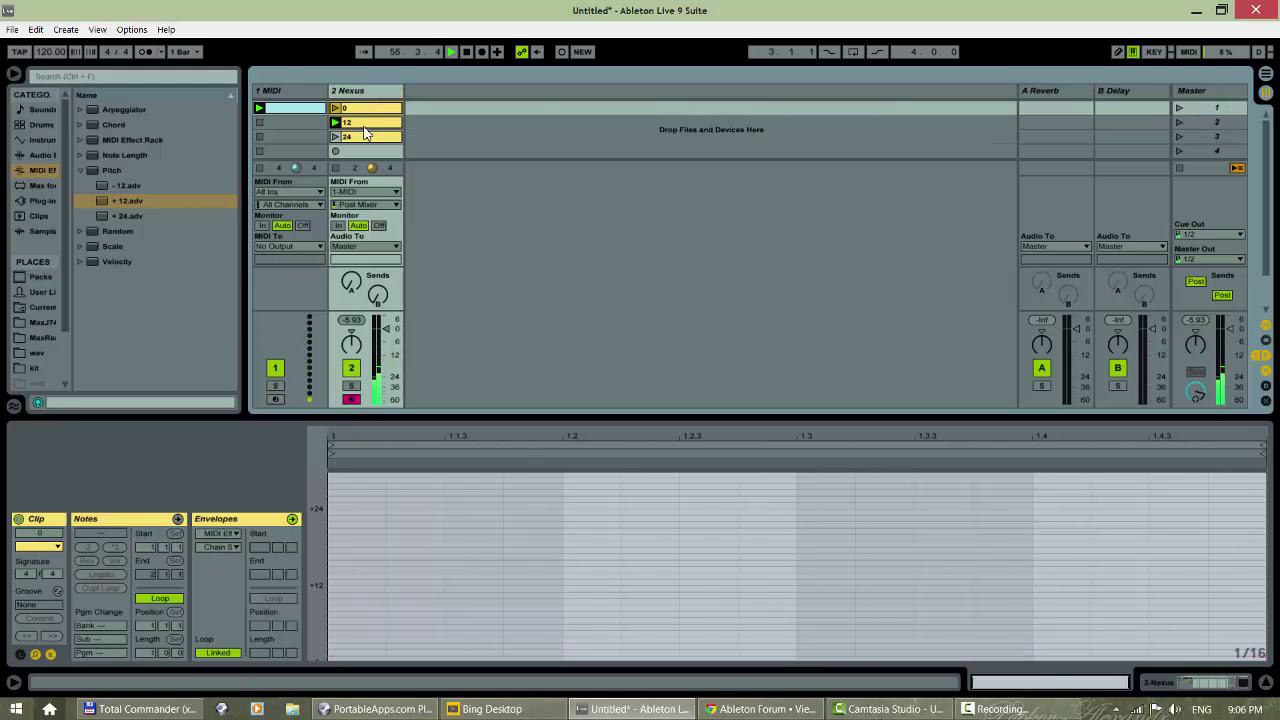
shift+click(366, 138)
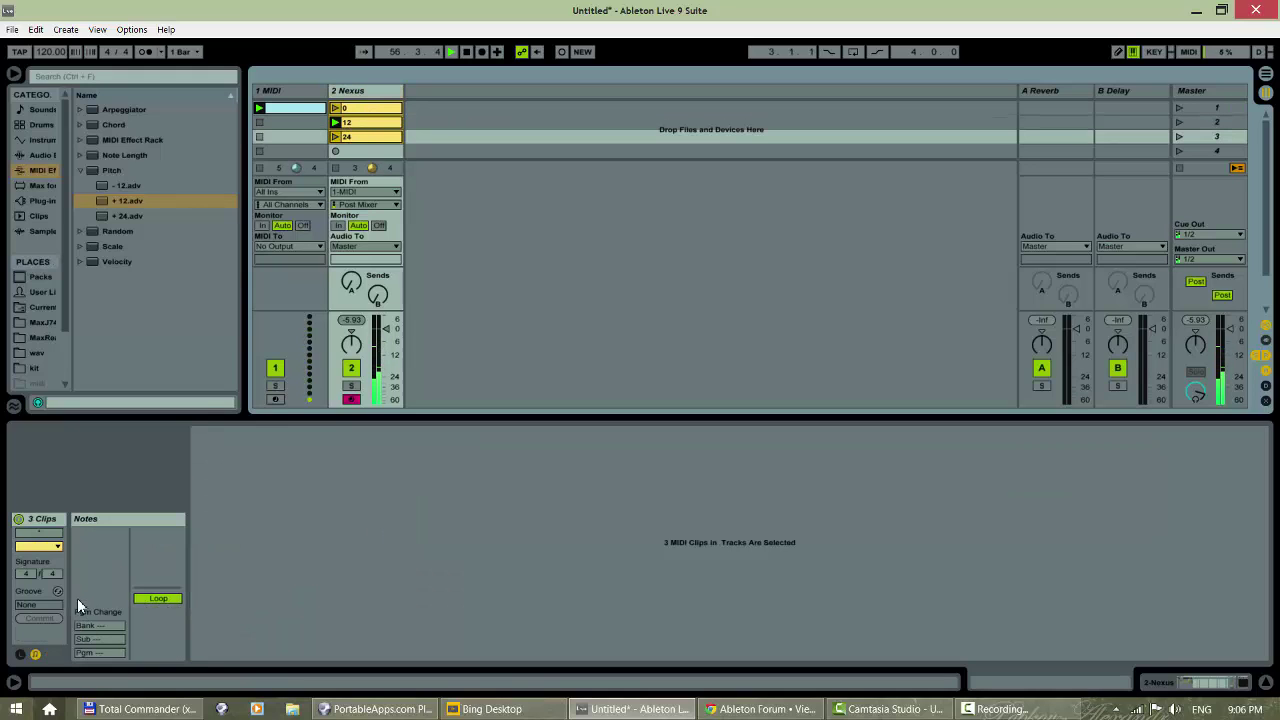
click(21, 654)
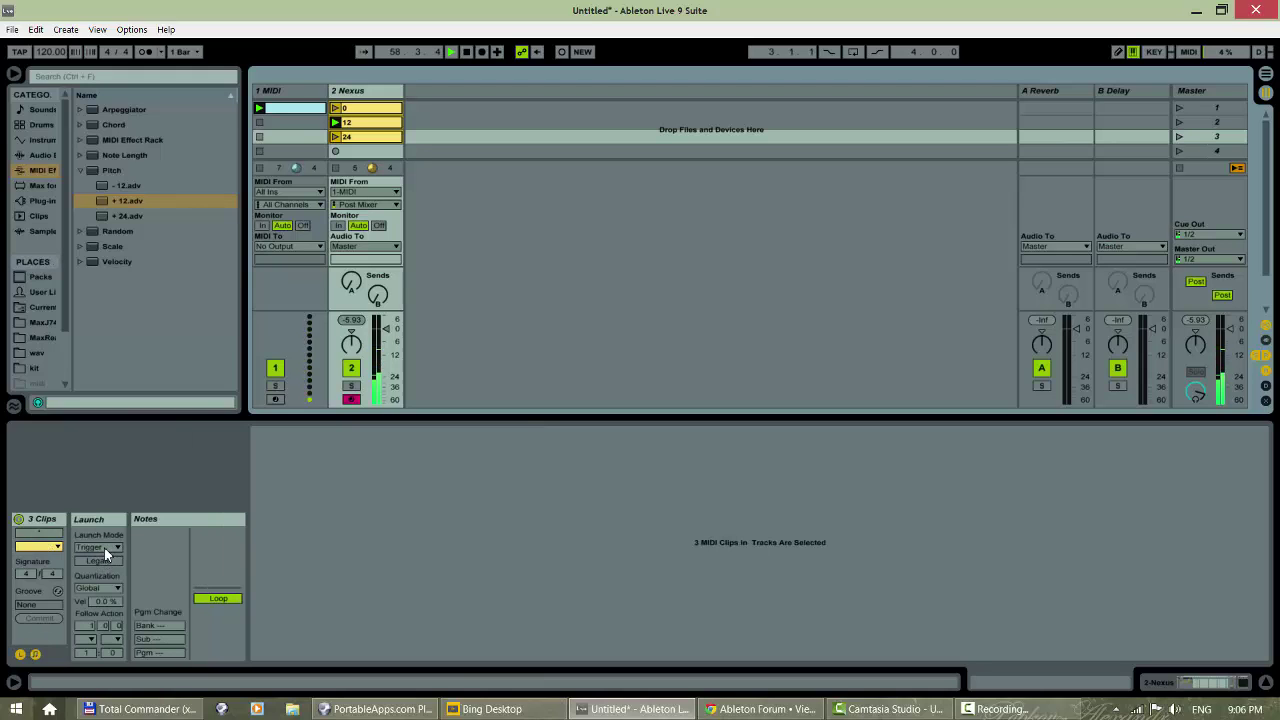
click(98, 588)
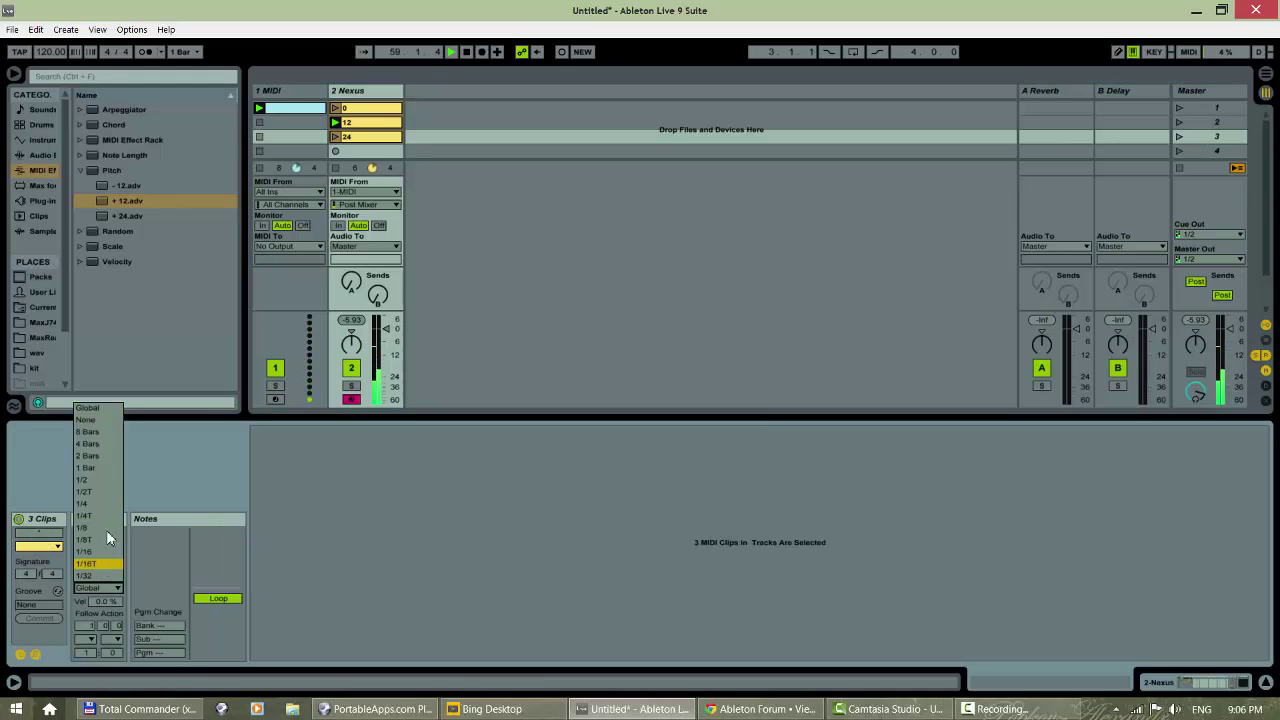
click(101, 428)
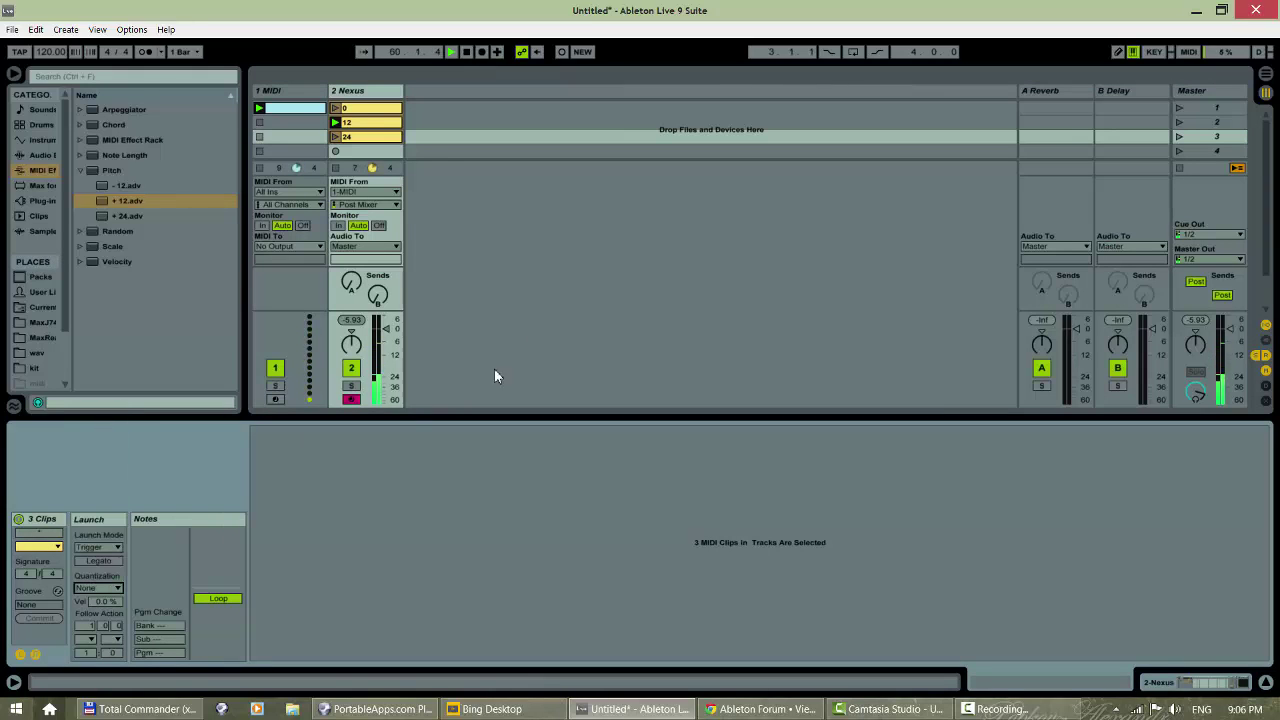
- Launch the Nexus clips 24, 12 and 0 one after another to test the immediate transposition switching
click(337, 137)
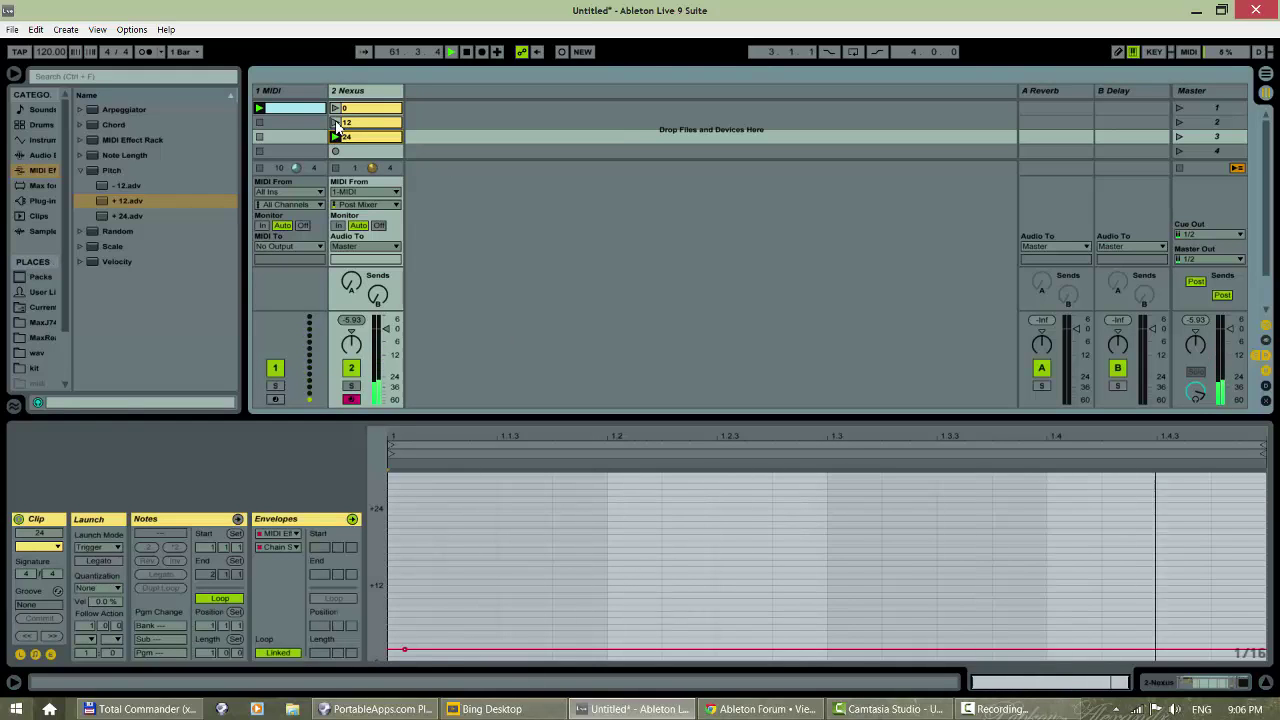
click(336, 122)
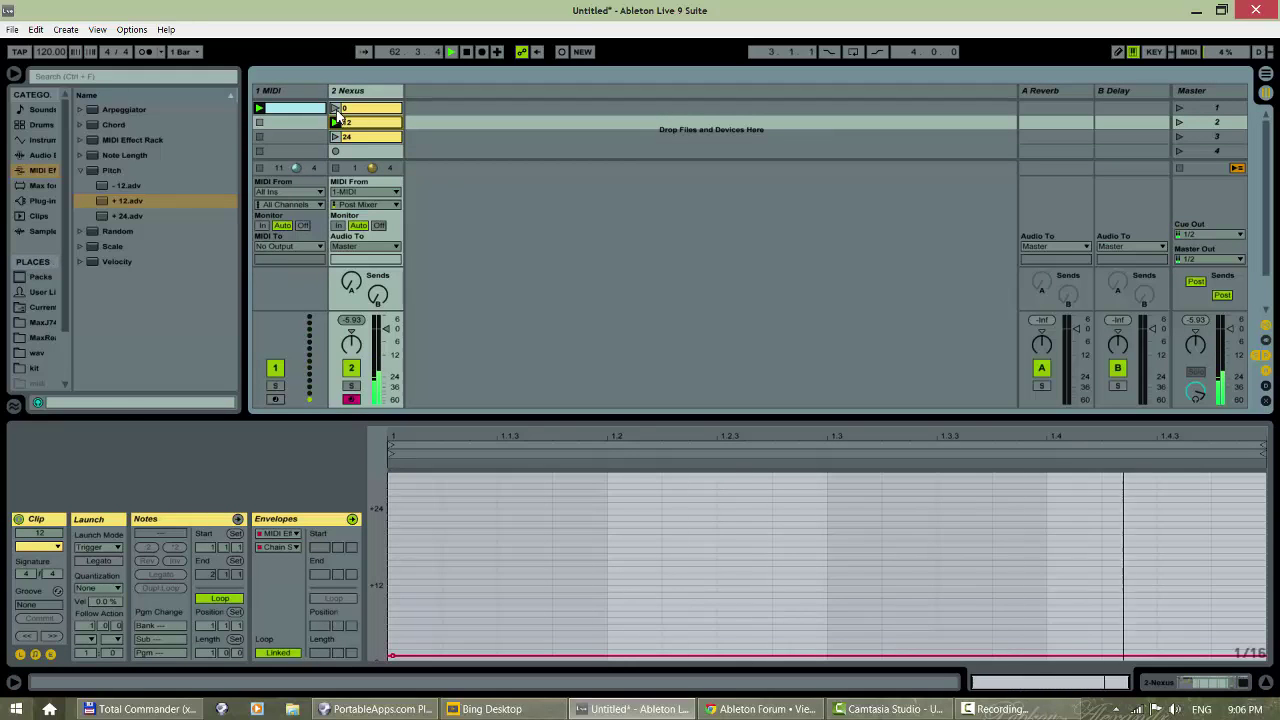
click(336, 108)
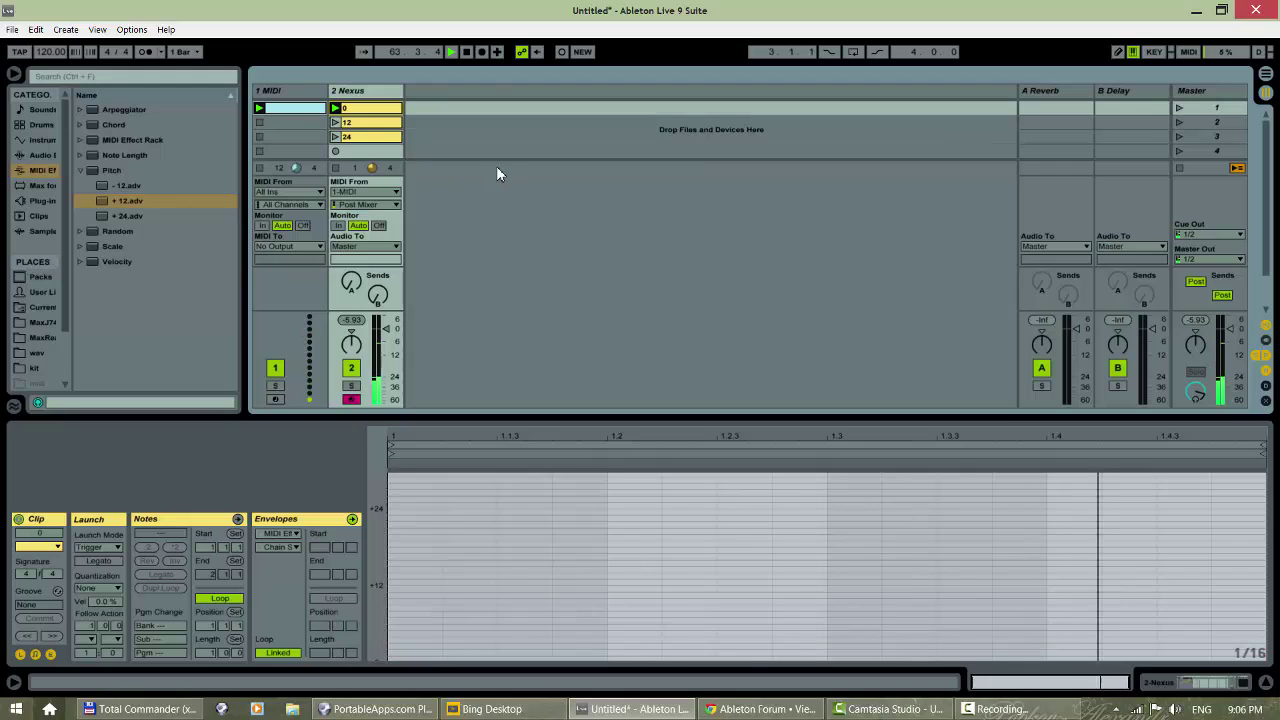